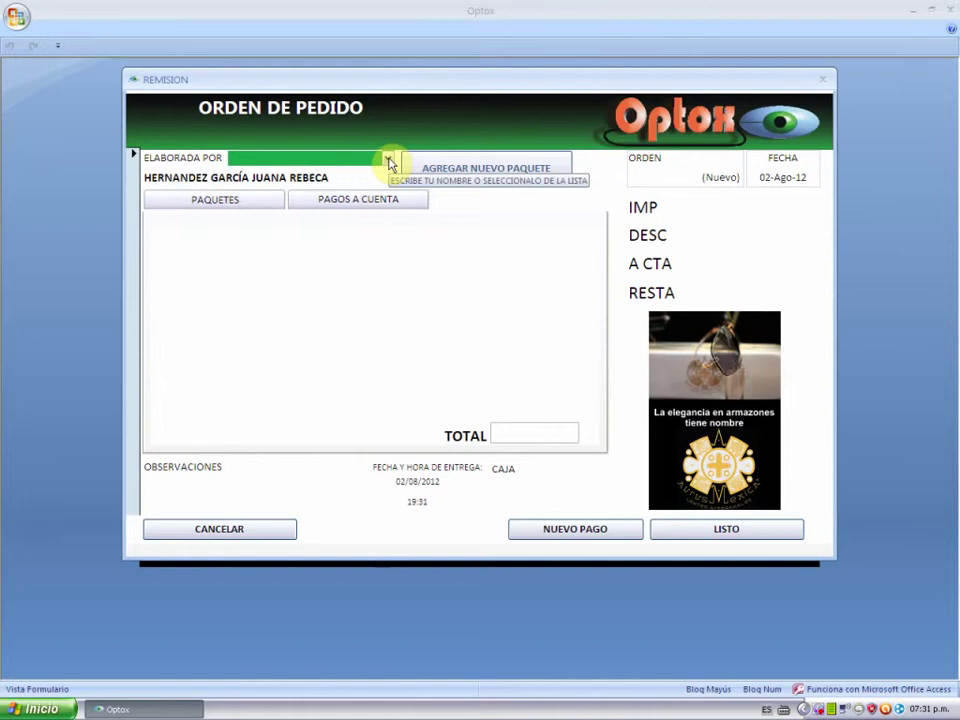
- Fill in the order's ELABORADA POR field with the listed employee's name
left_click(491, 181)
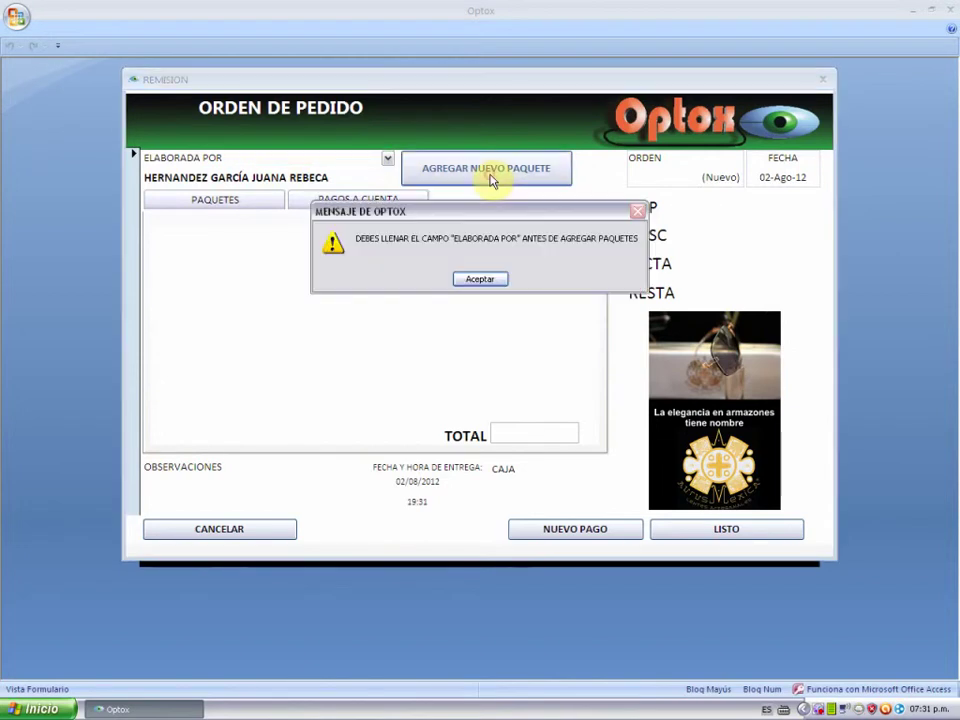
left_click(477, 281)
left_click(329, 157)
left_click(387, 159)
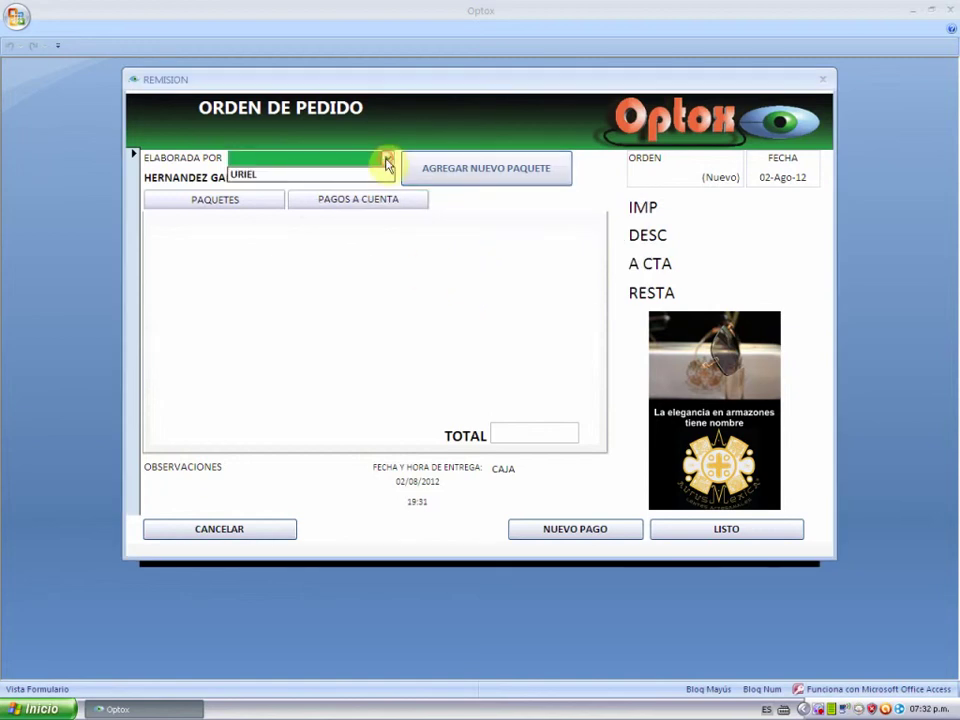
left_click(284, 178)
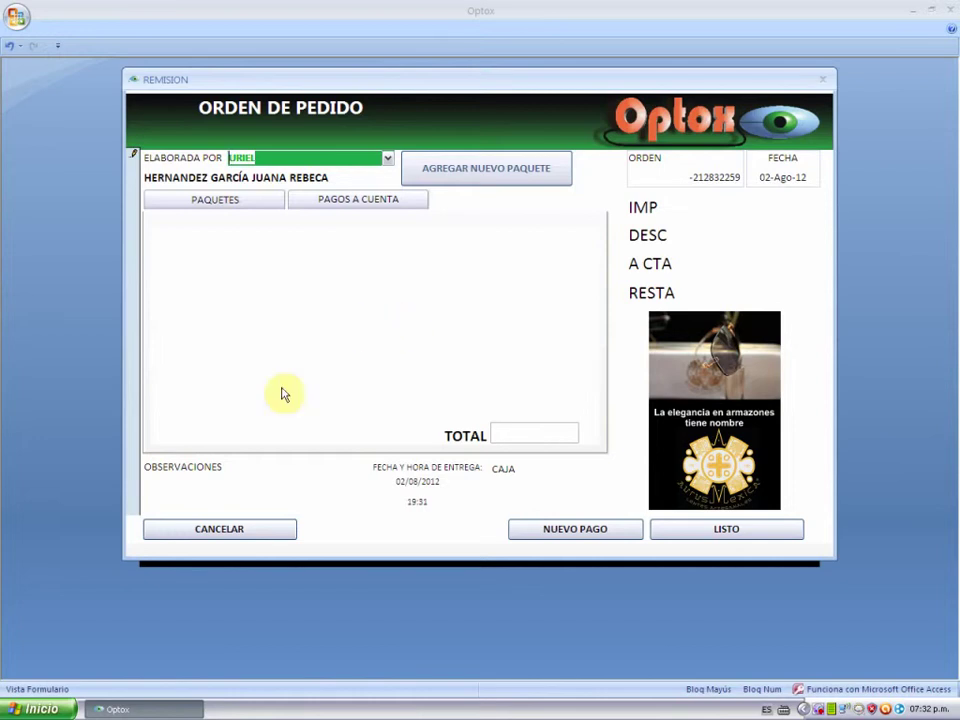
- Start a new package with OFTALMICOS lenses: ESSILOR, MONOFOCAL, ESFERICOS, ORMA 1.50, TRIO (AZUL), serie 1, and proceed to choosing a frame
left_click(488, 179)
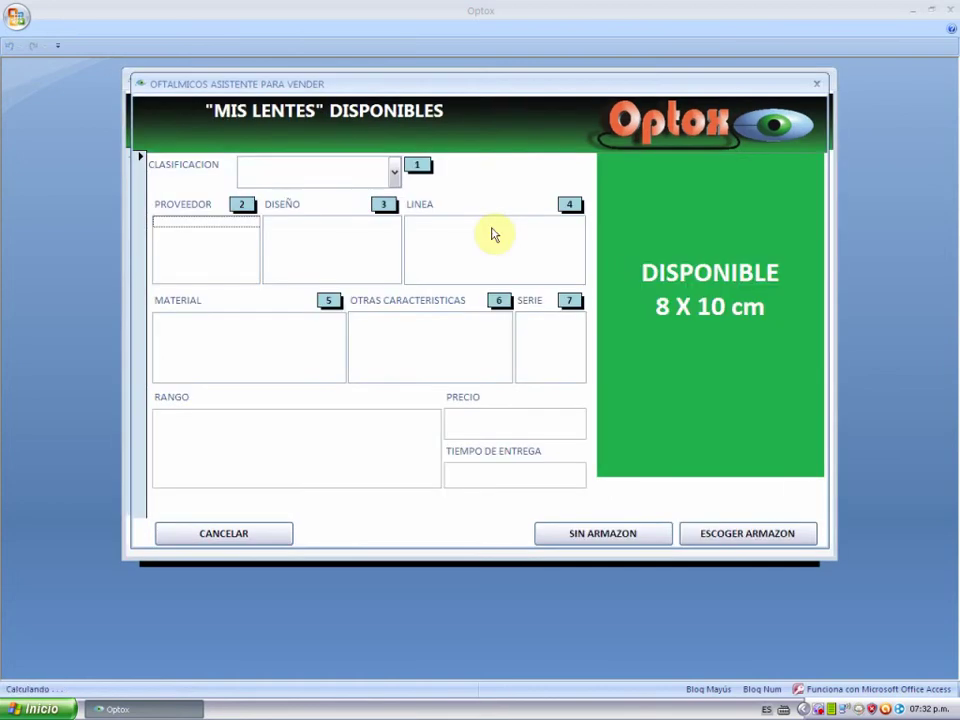
left_click(395, 173)
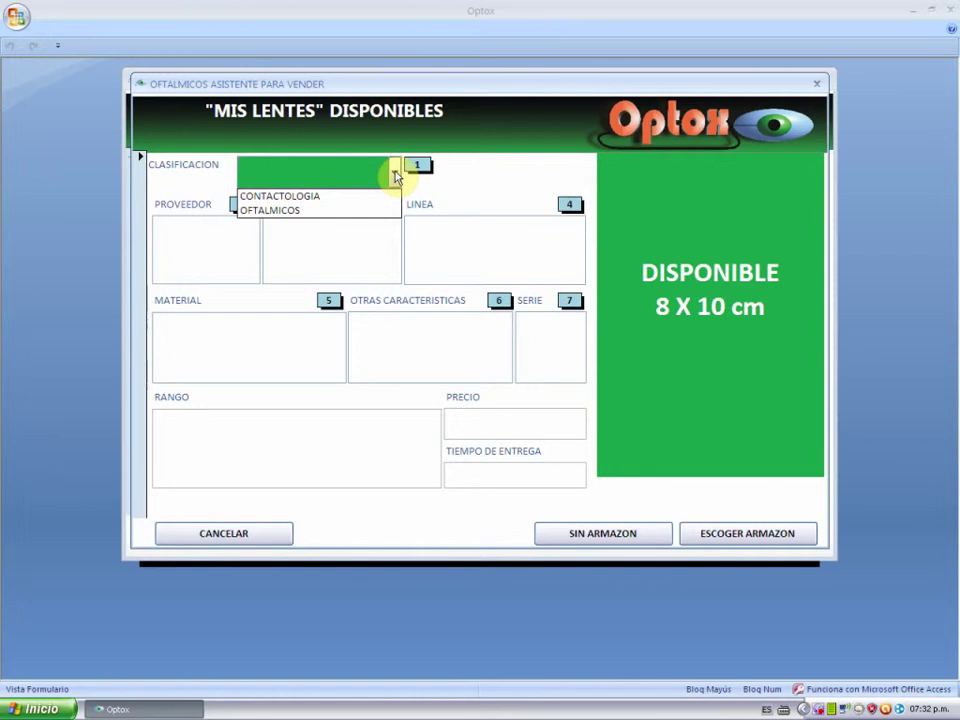
left_click(297, 213)
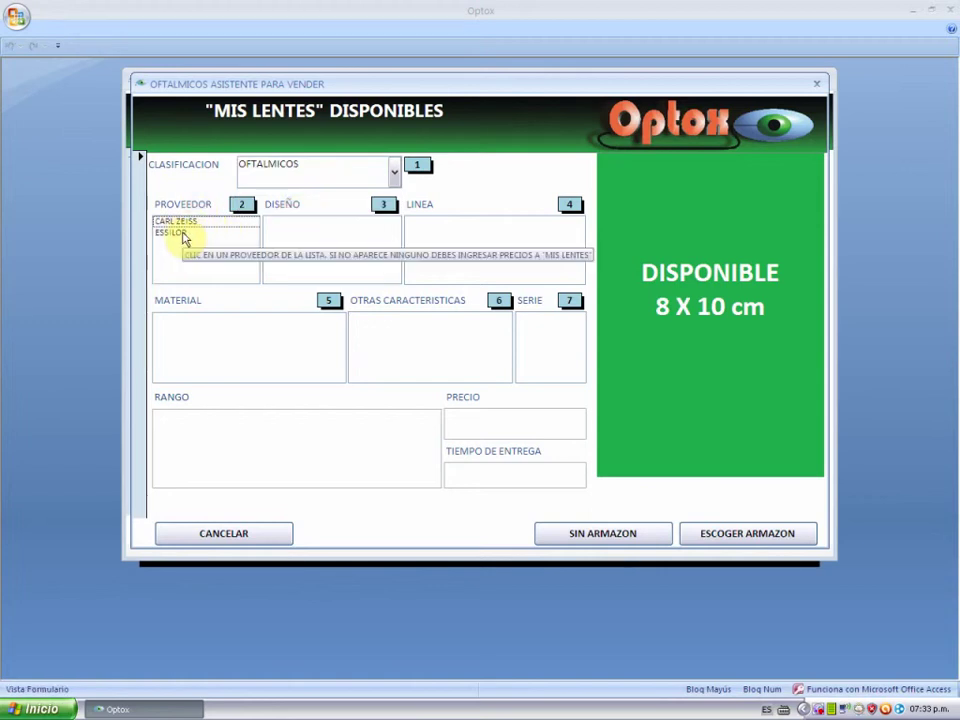
left_click(183, 233)
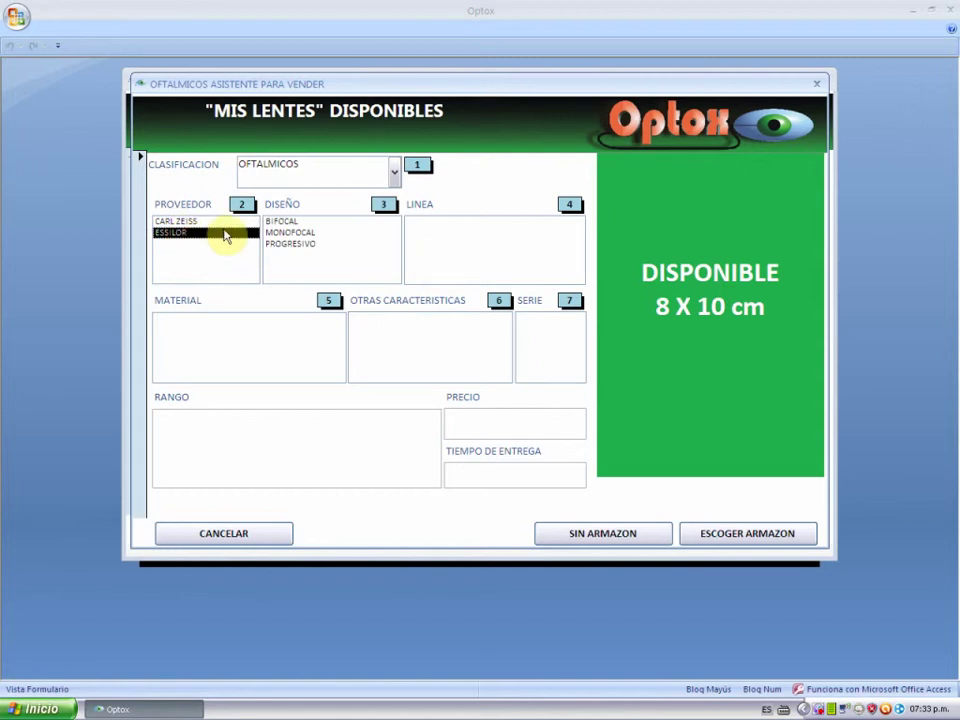
left_click(308, 233)
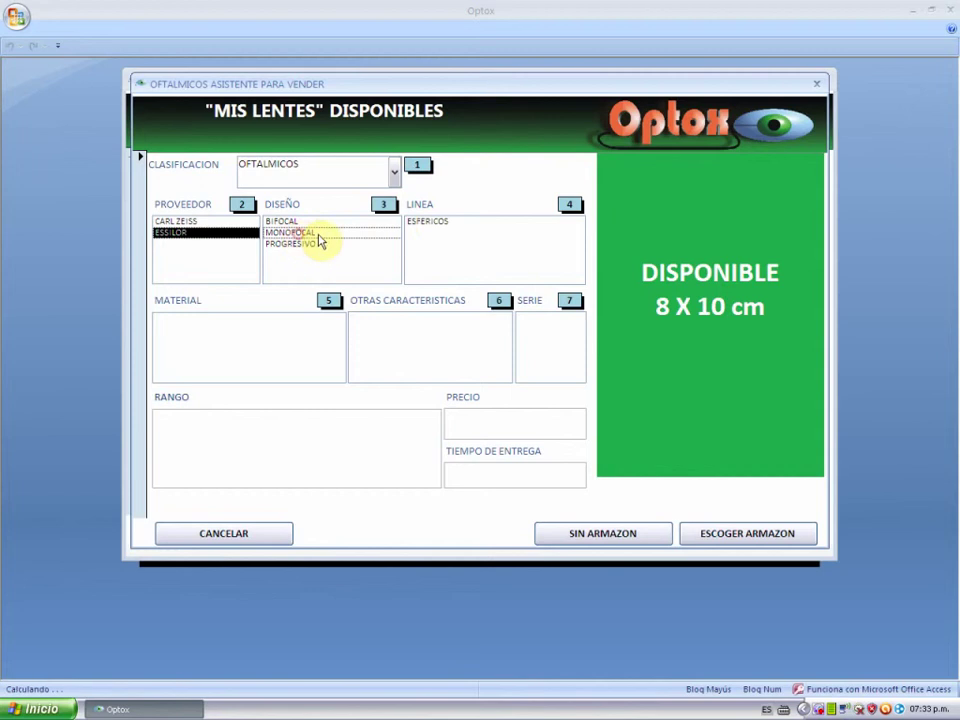
left_click(432, 222)
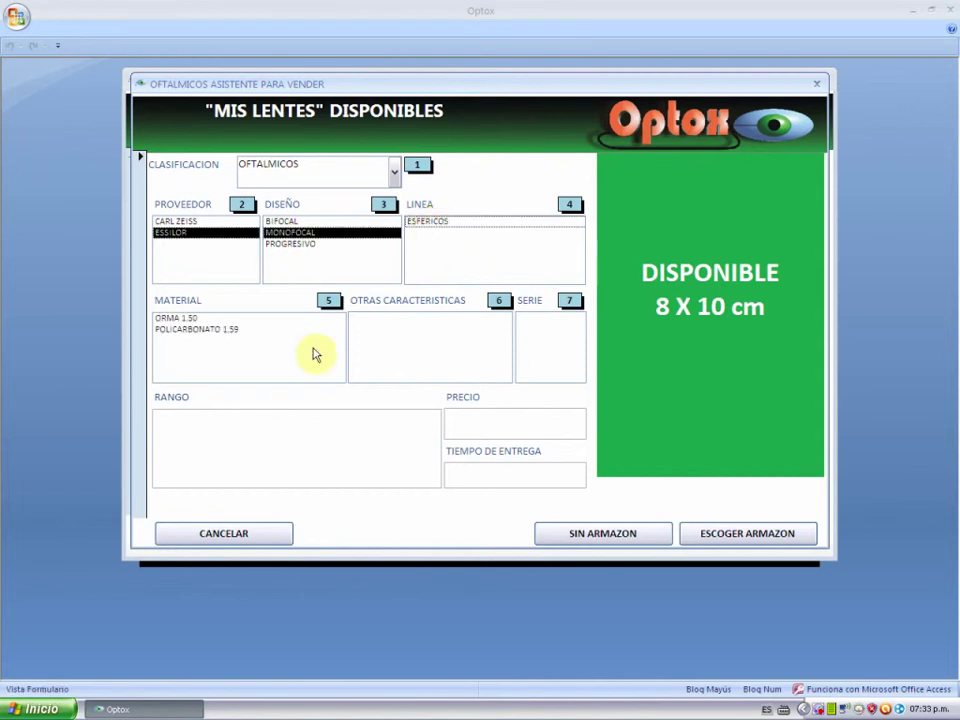
left_click(186, 320)
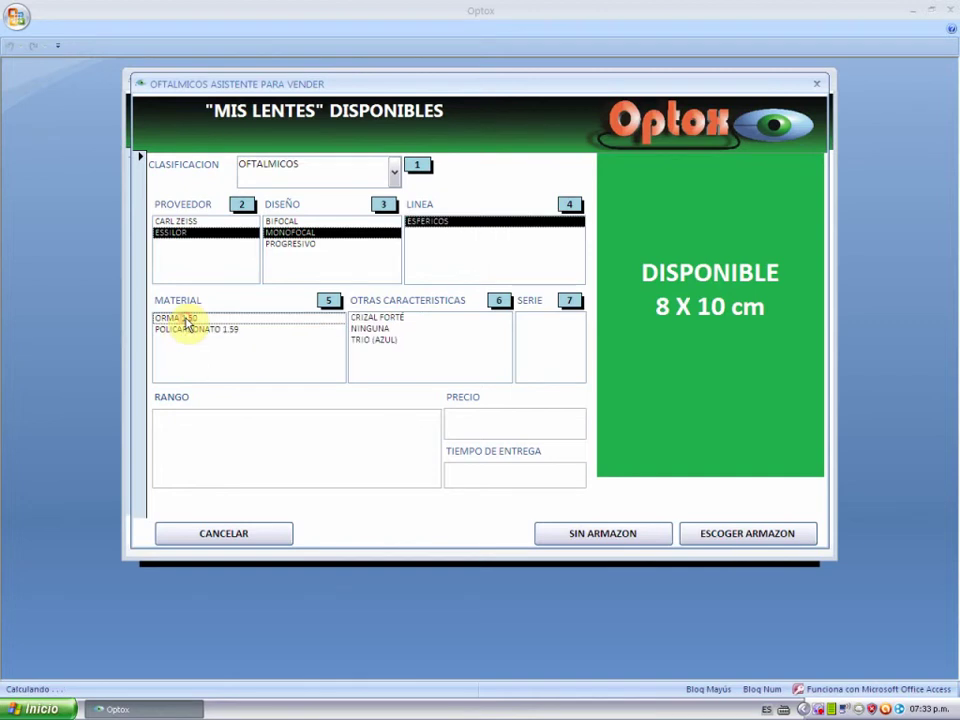
left_click(372, 344)
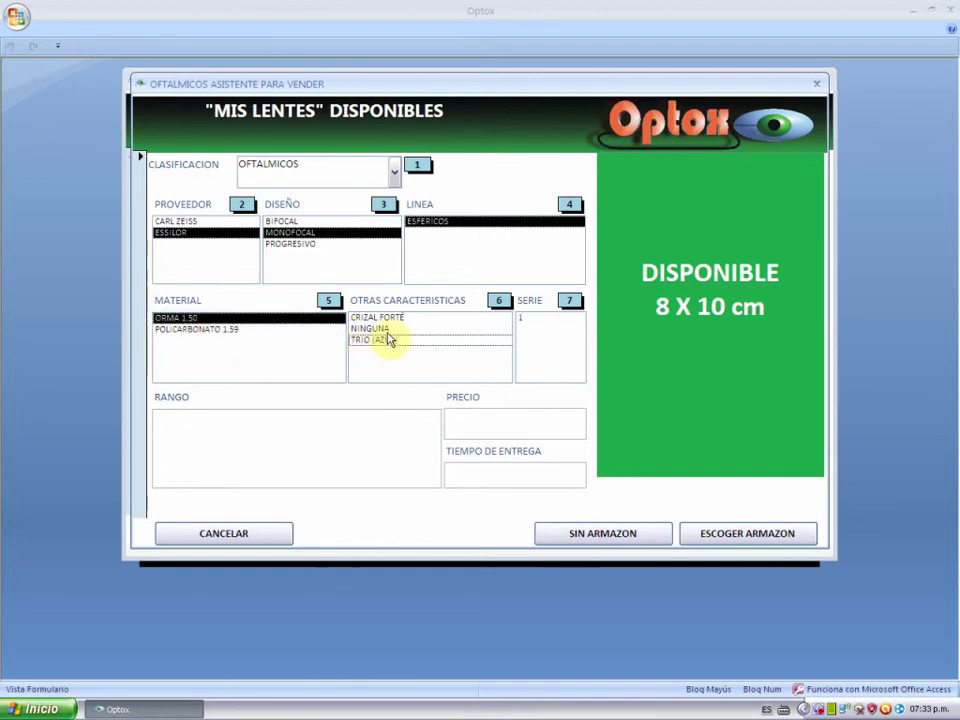
left_click(521, 318)
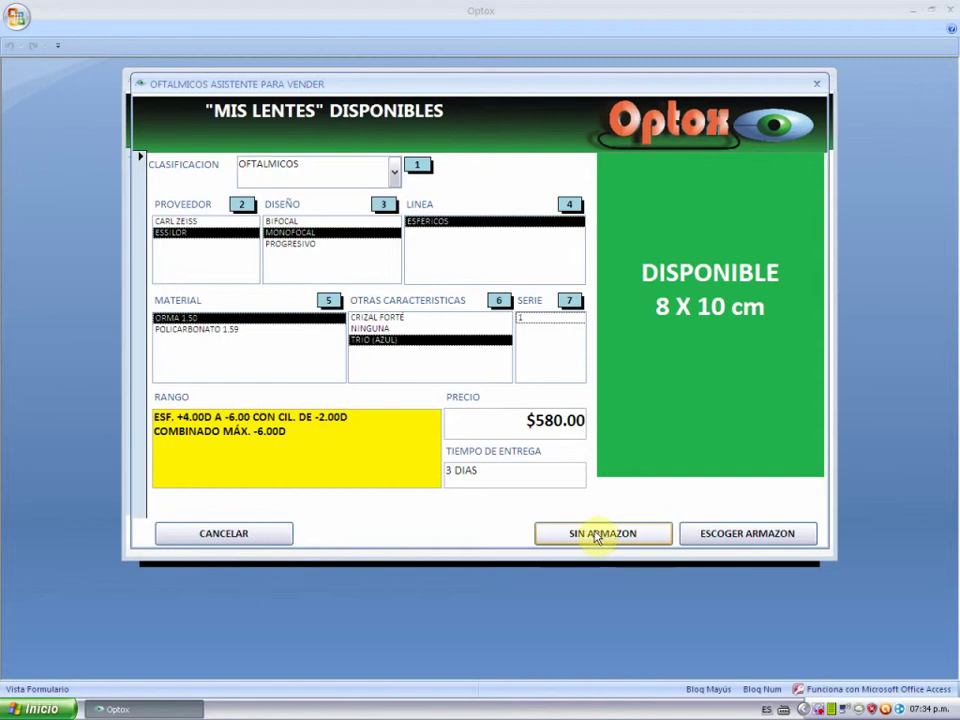
left_click(750, 536)
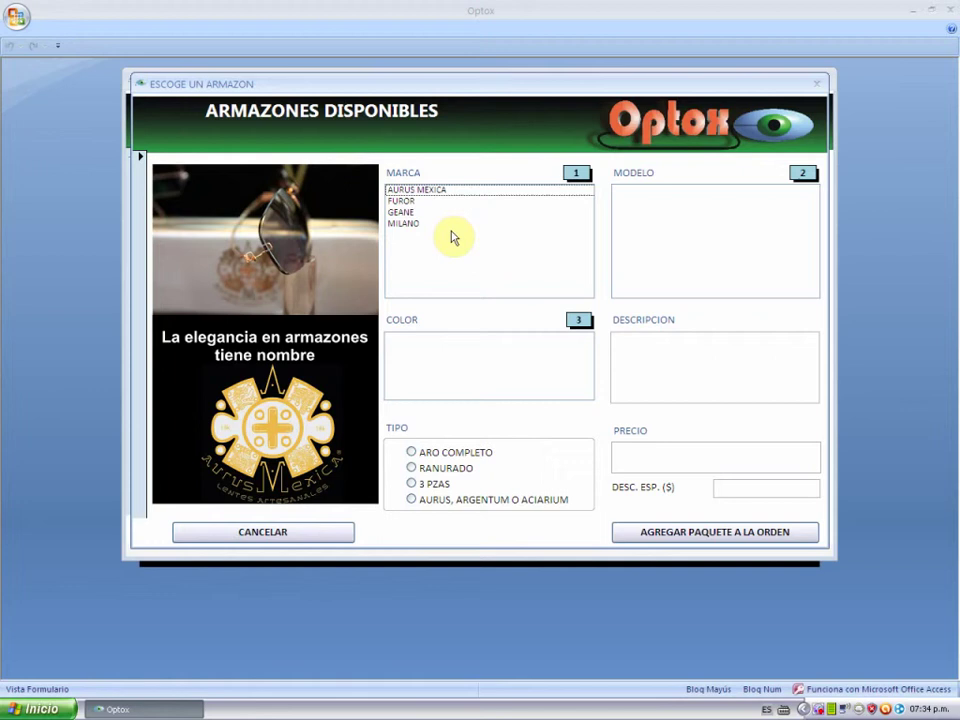
- Check which frame models are available for the GEANE, FUROR, MILANO and AURUS MEXICA brands
left_click(405, 213)
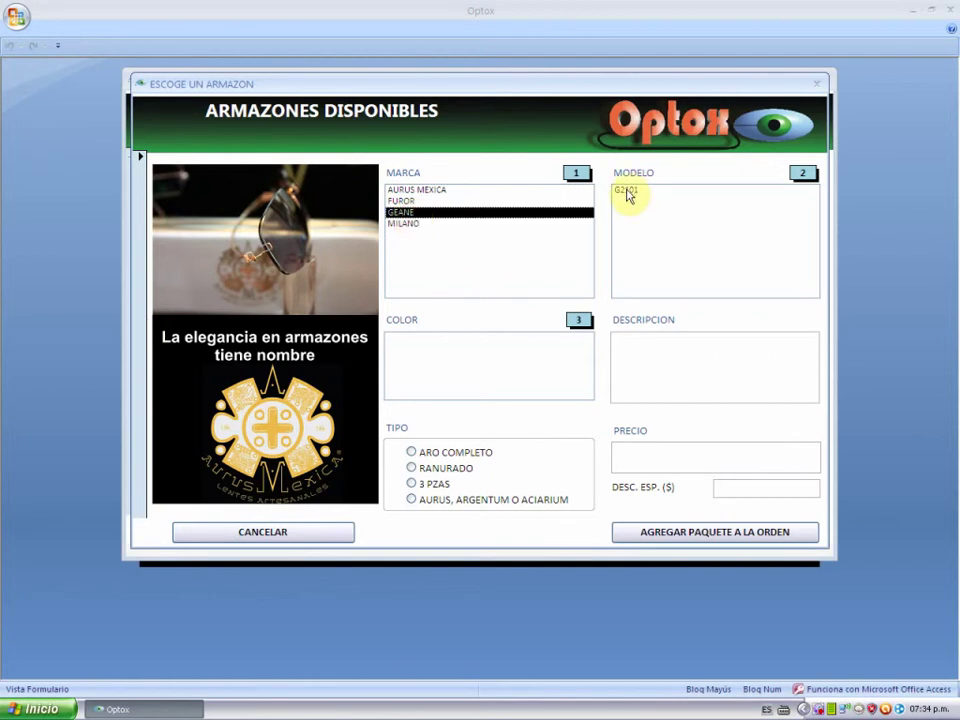
left_click(406, 202)
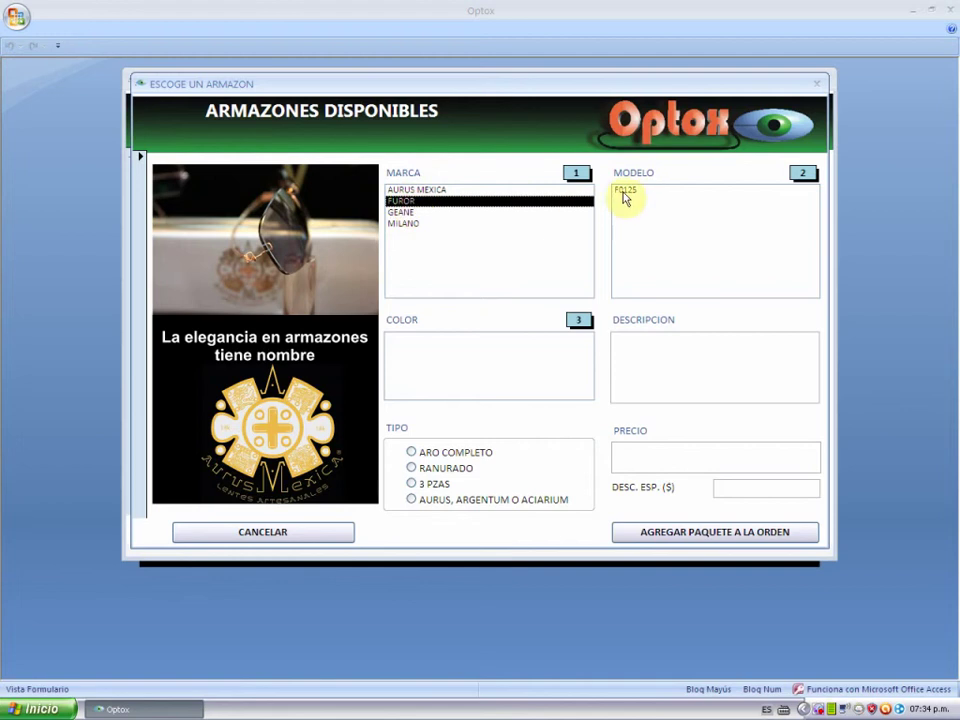
left_click(410, 226)
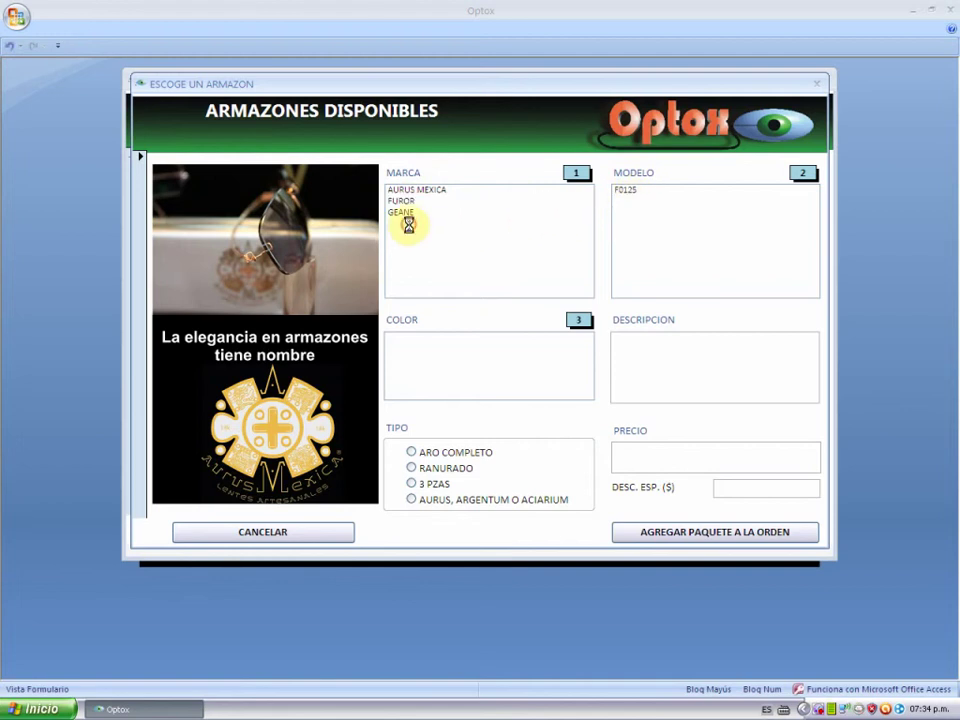
left_click(416, 192)
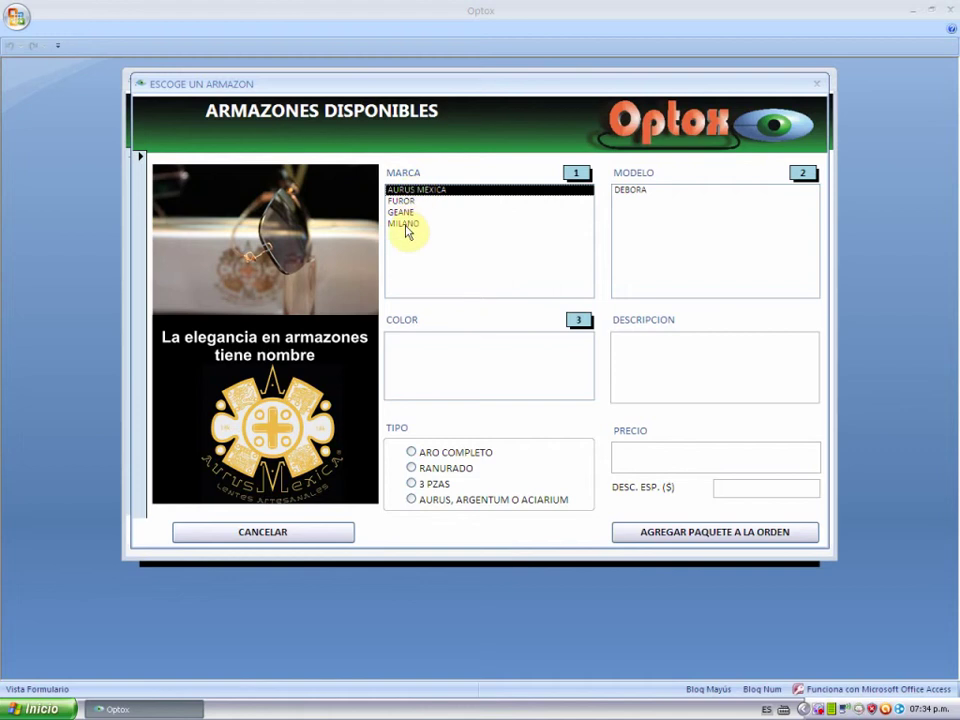
- Choose the MILANO M9220 frame in BLACK, give it a special discount of $150, and add the package to the order
left_click(406, 226)
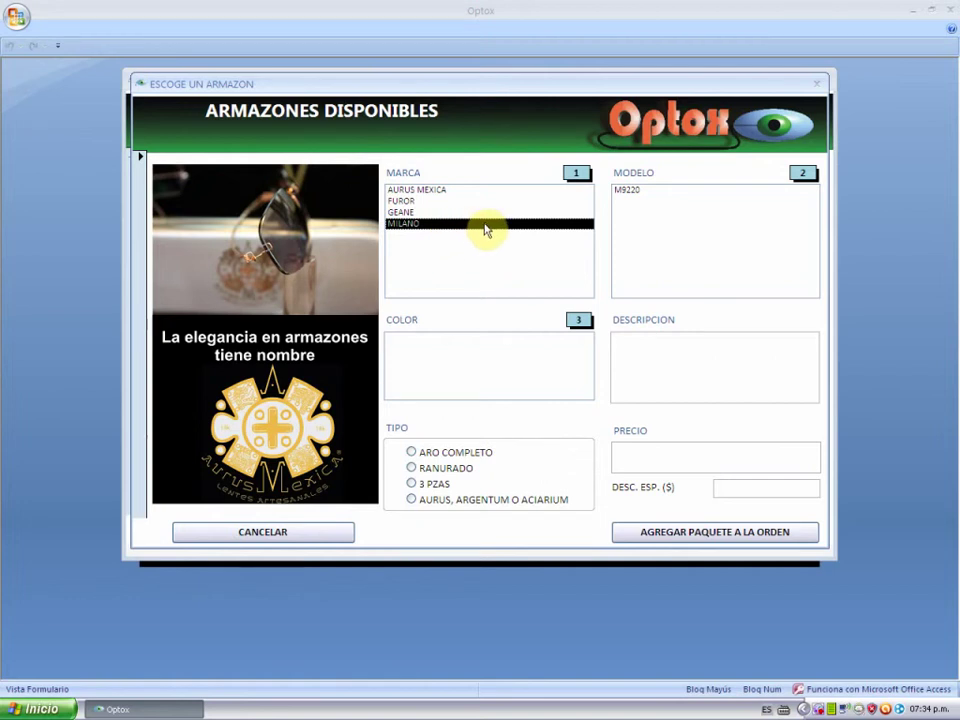
left_click(629, 192)
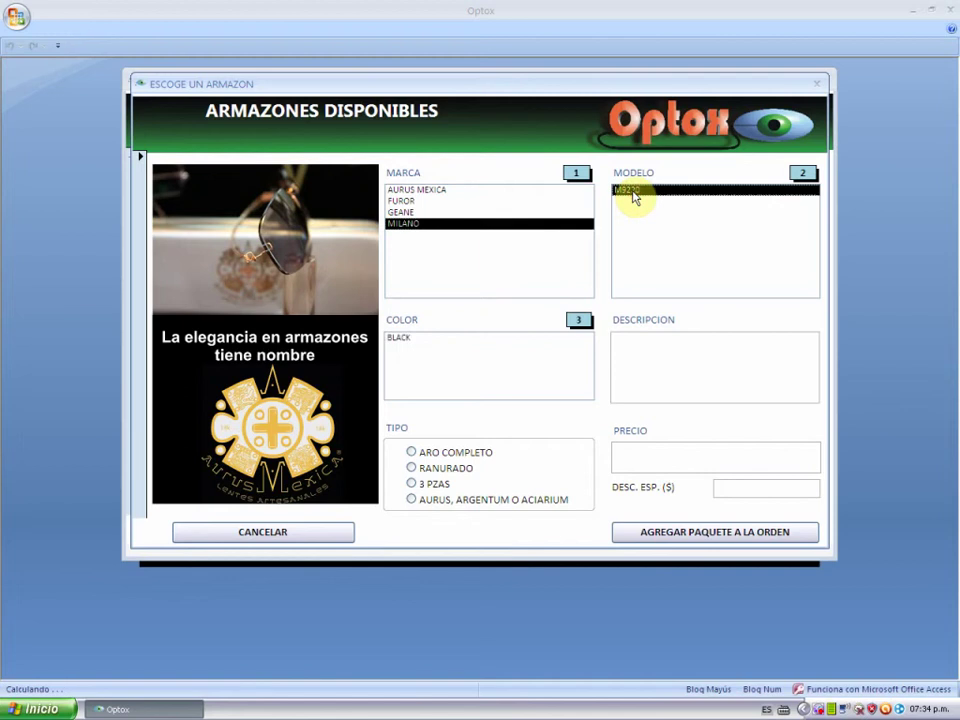
left_click(400, 338)
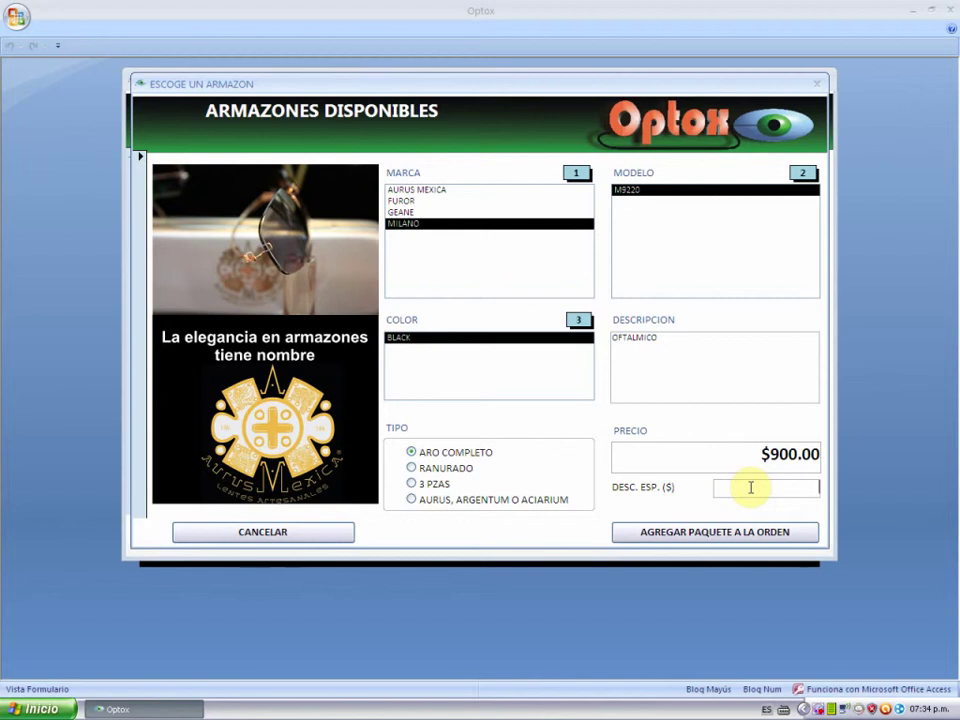
type("0")
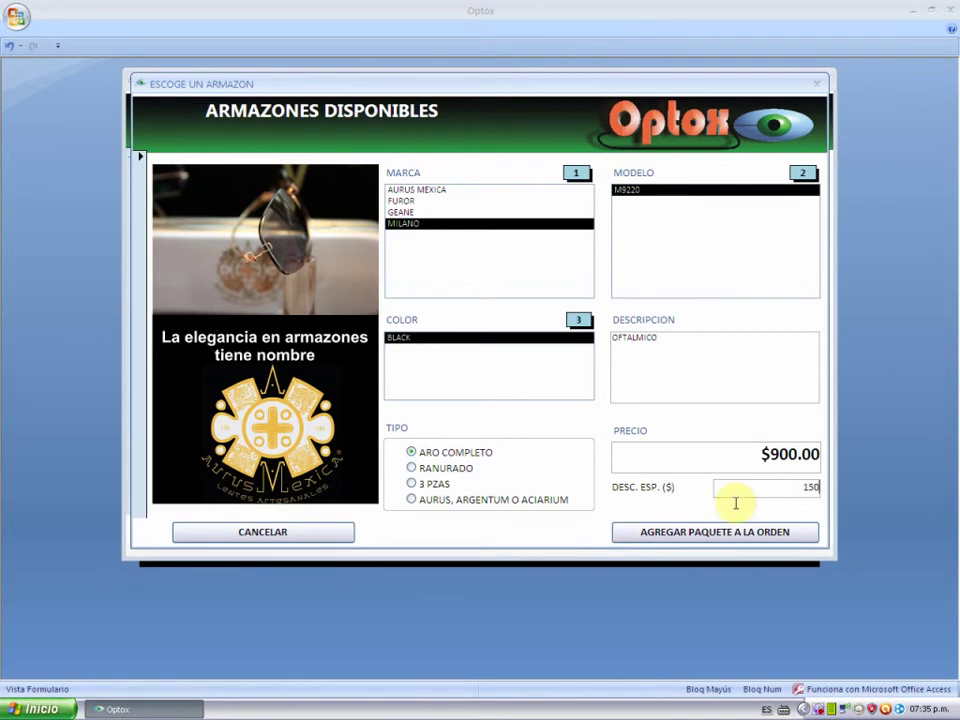
left_click(716, 536)
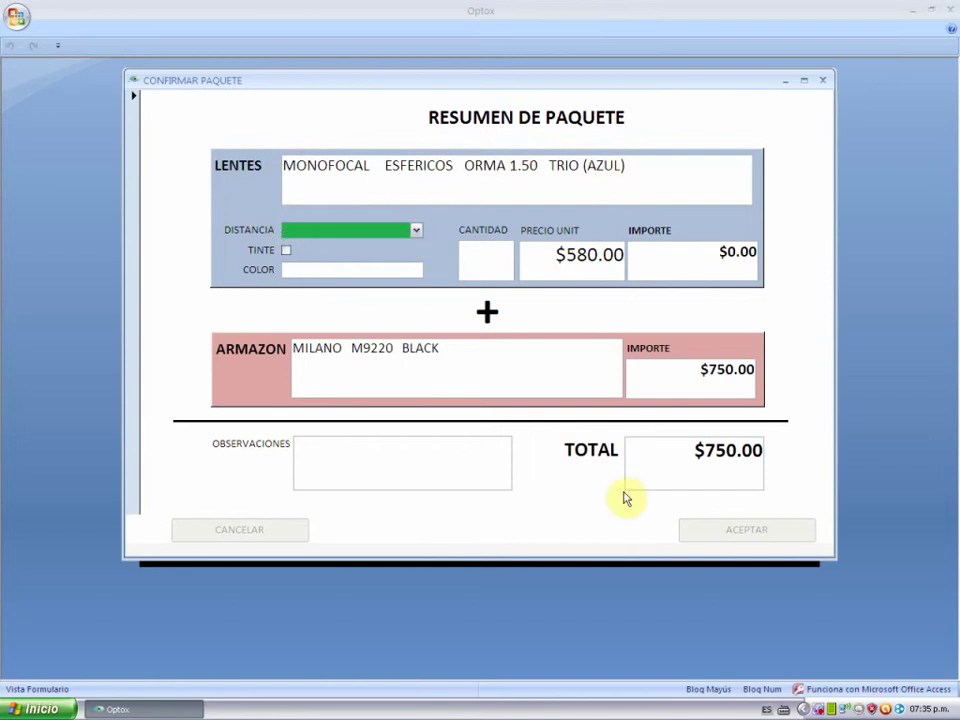
- Set the lens distance to TODAS and the quantity to 1 in the package summary, and accept the package
left_click(416, 233)
left_click(318, 248)
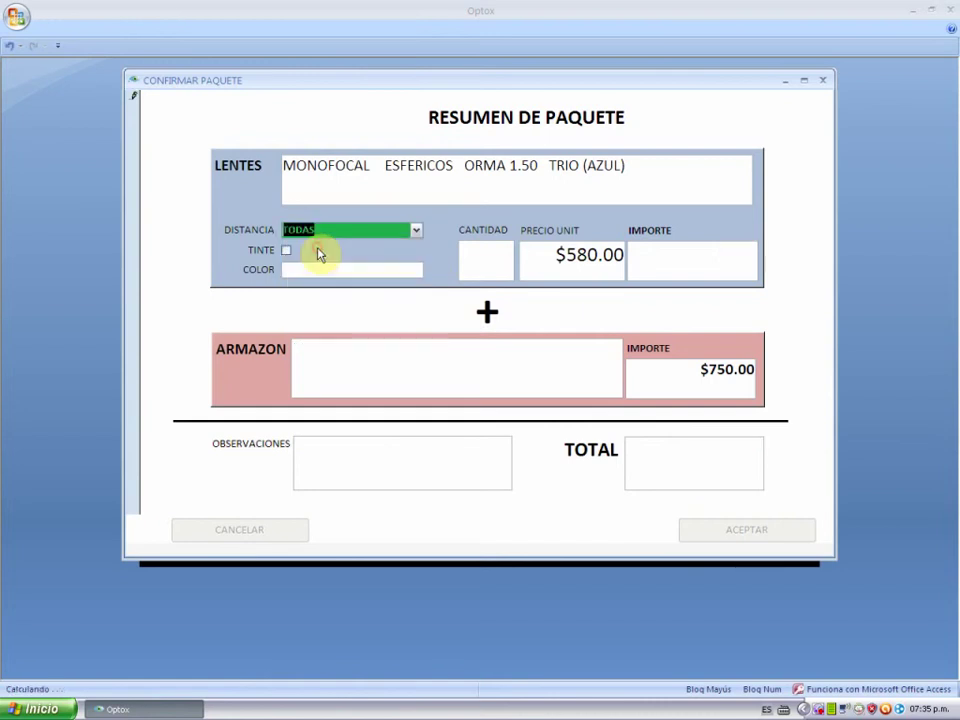
left_click(459, 256)
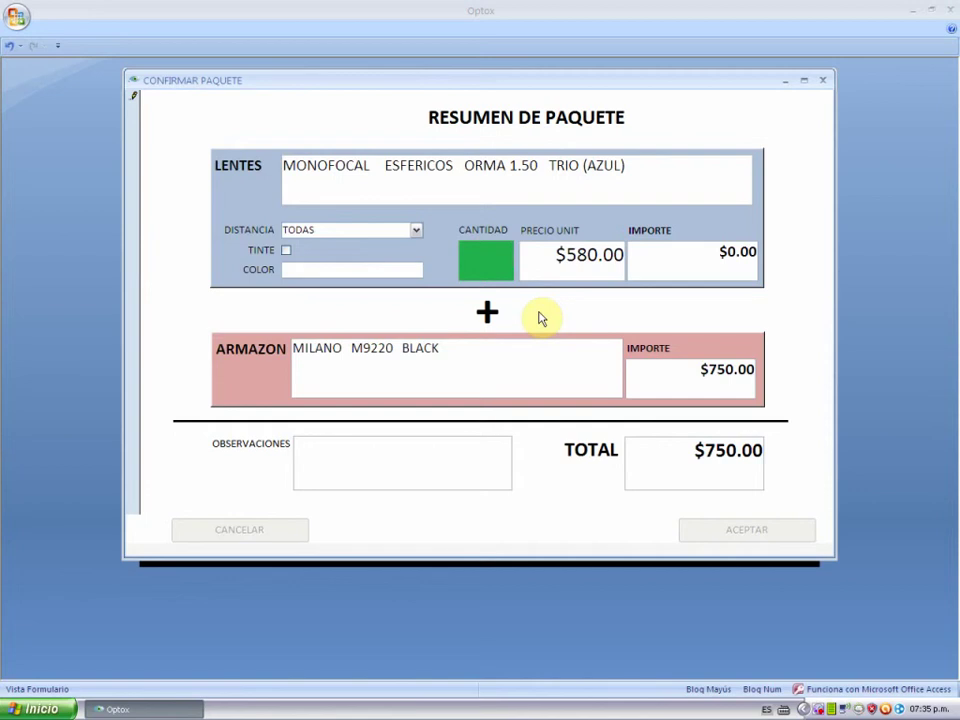
type("1")
key("Return")
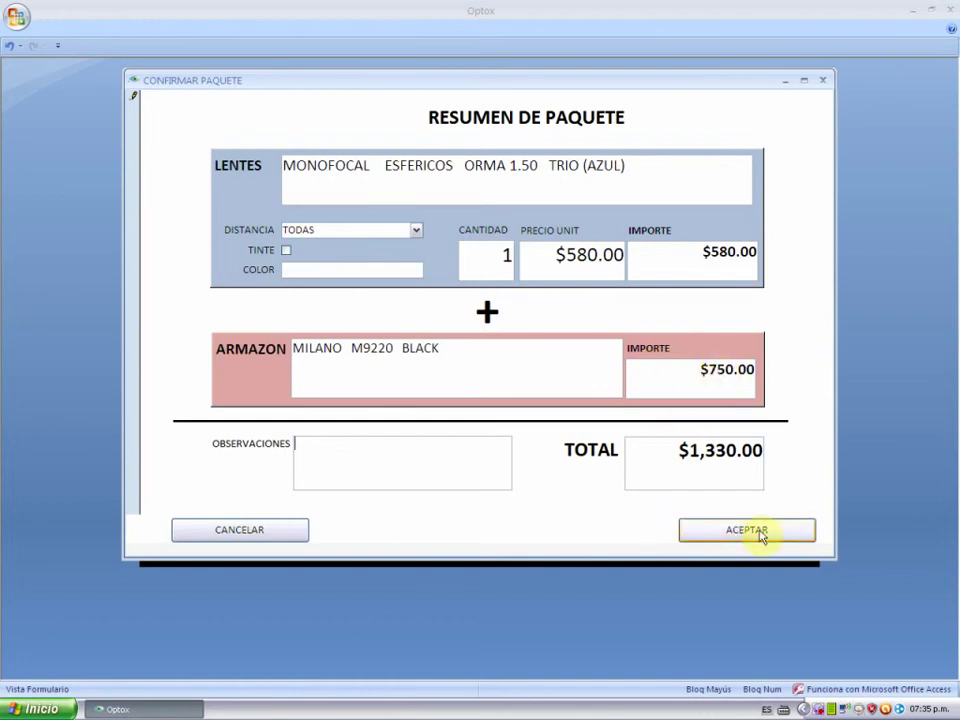
left_click(401, 461)
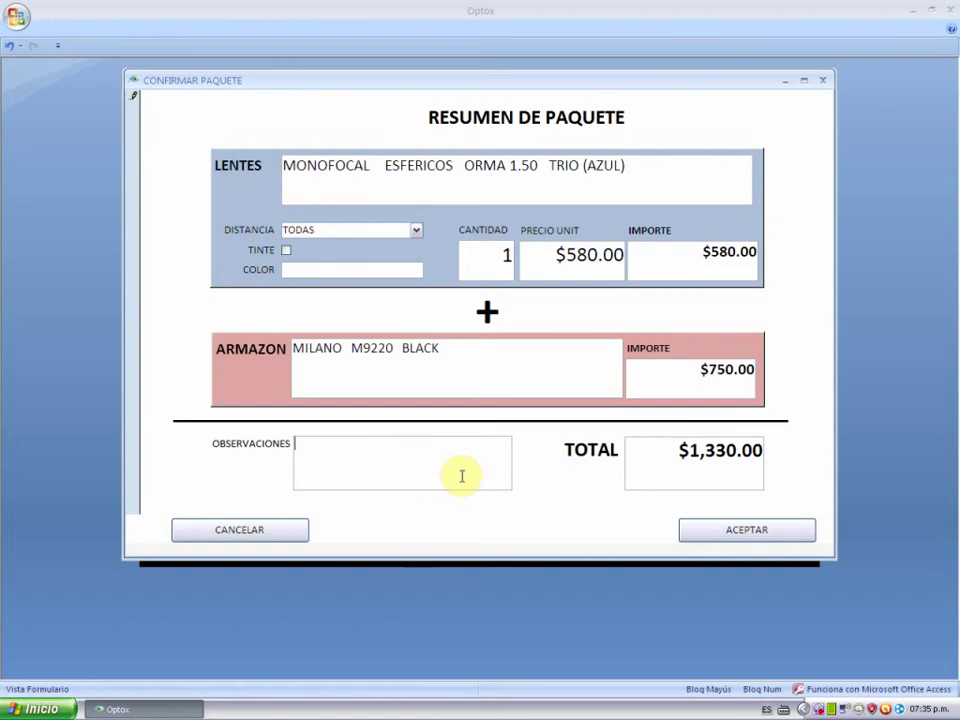
left_click(744, 533)
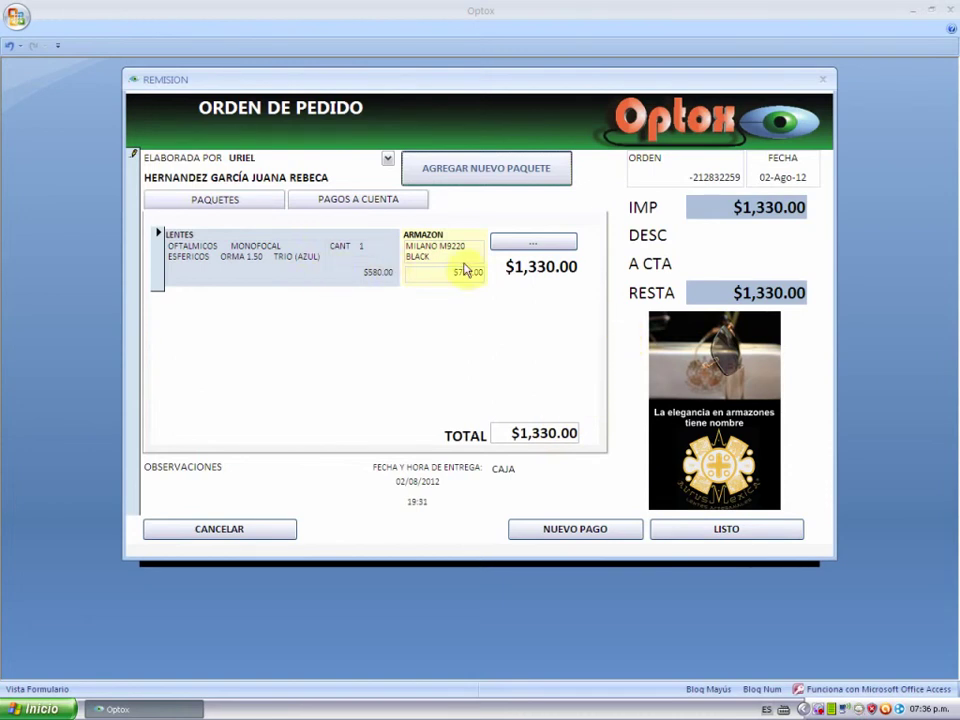
- Open the package's details in the order and set the horizontal lens width in the boxing system diagram to 50
left_click(536, 245)
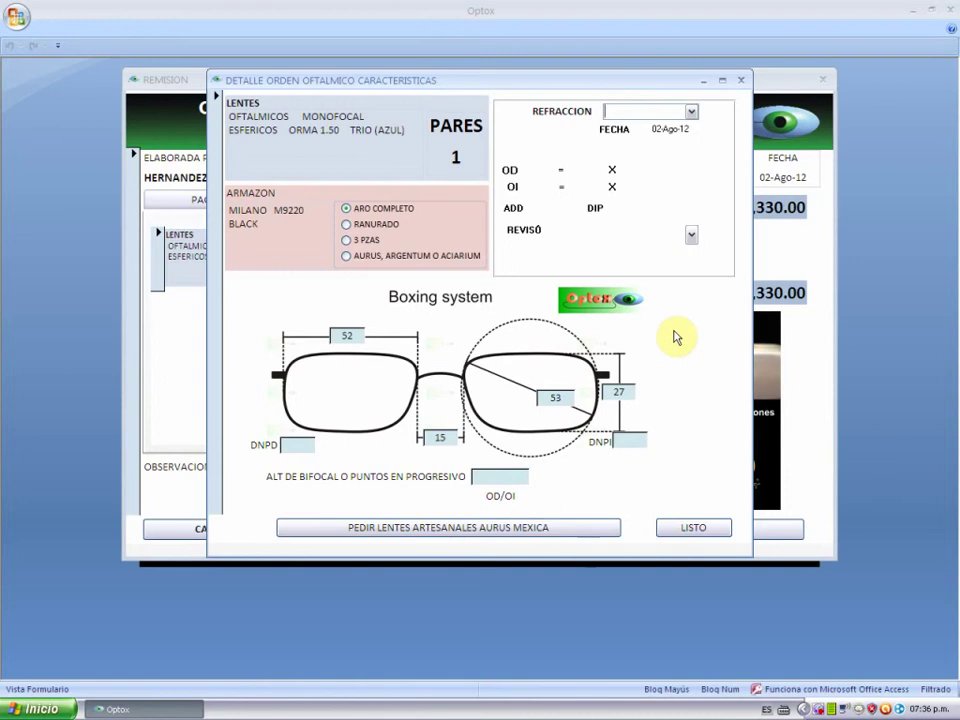
double_click(356, 335)
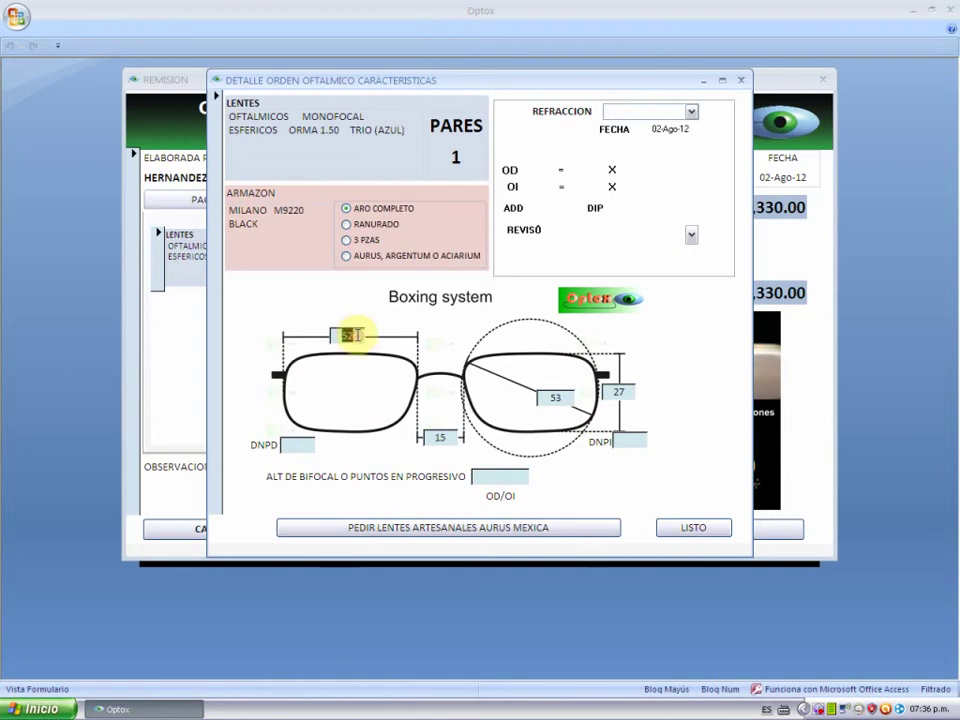
type("50")
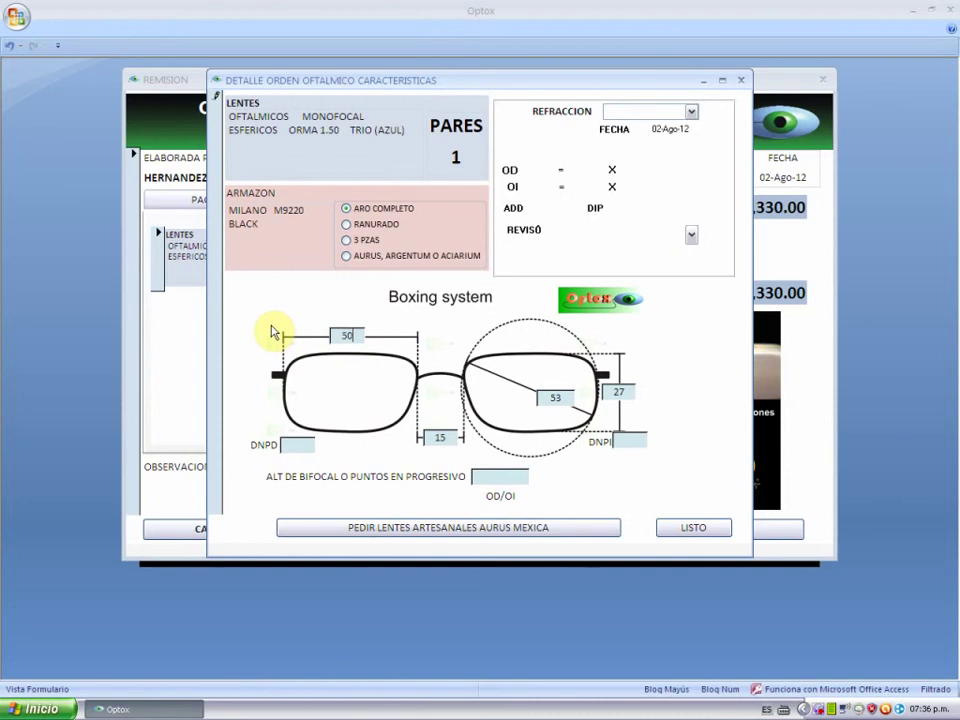
left_click(561, 397)
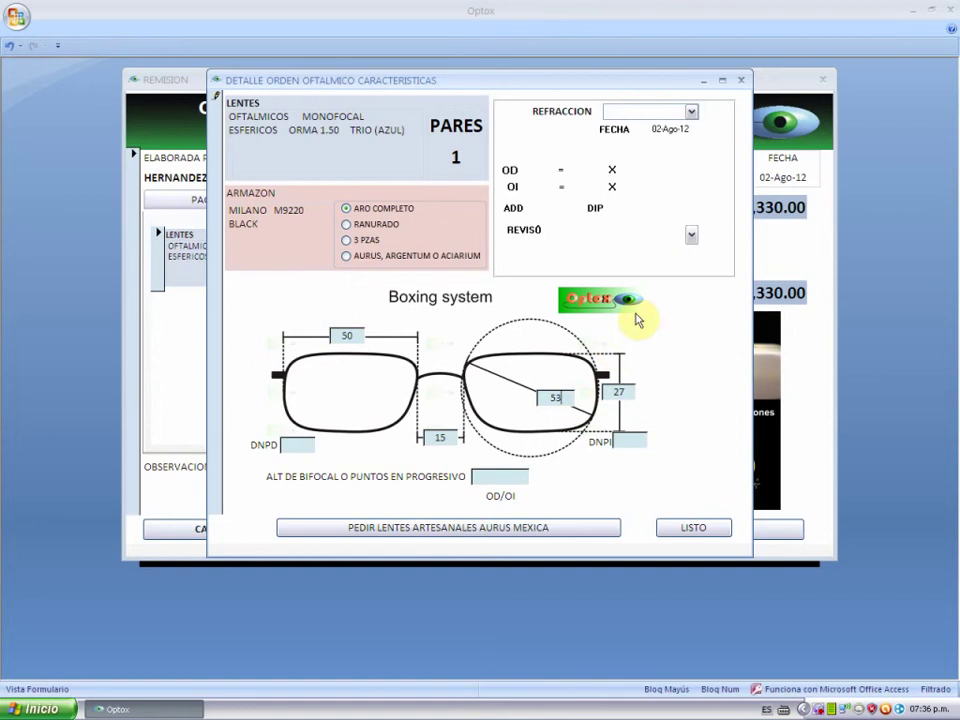
- Assign the patient's refraction dated 17-Abr-12 to the package and finish its details
left_click(691, 112)
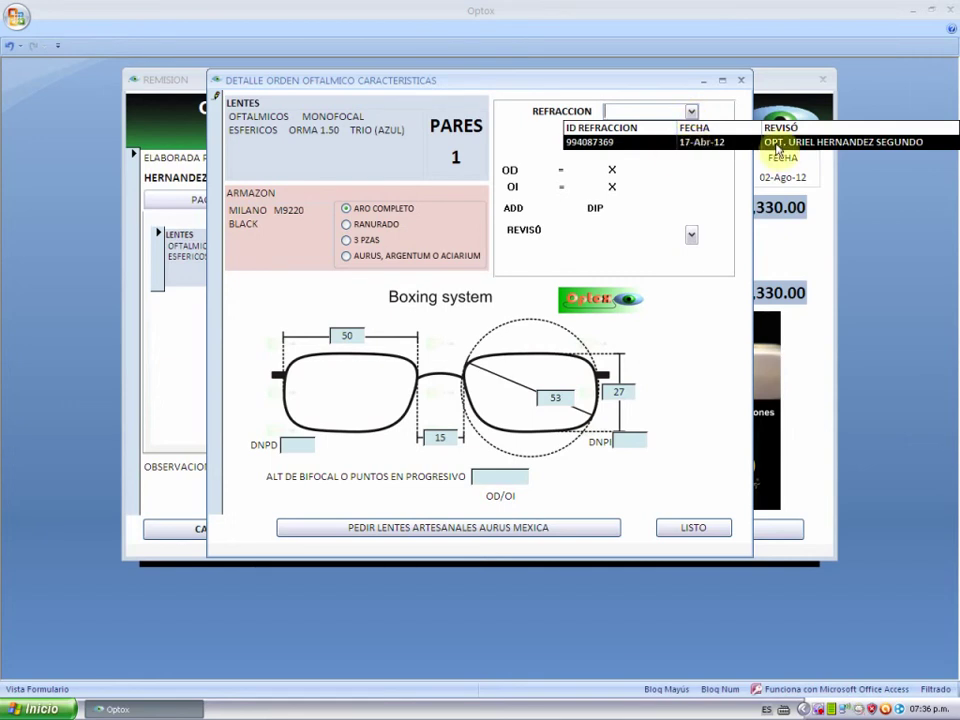
left_click(675, 144)
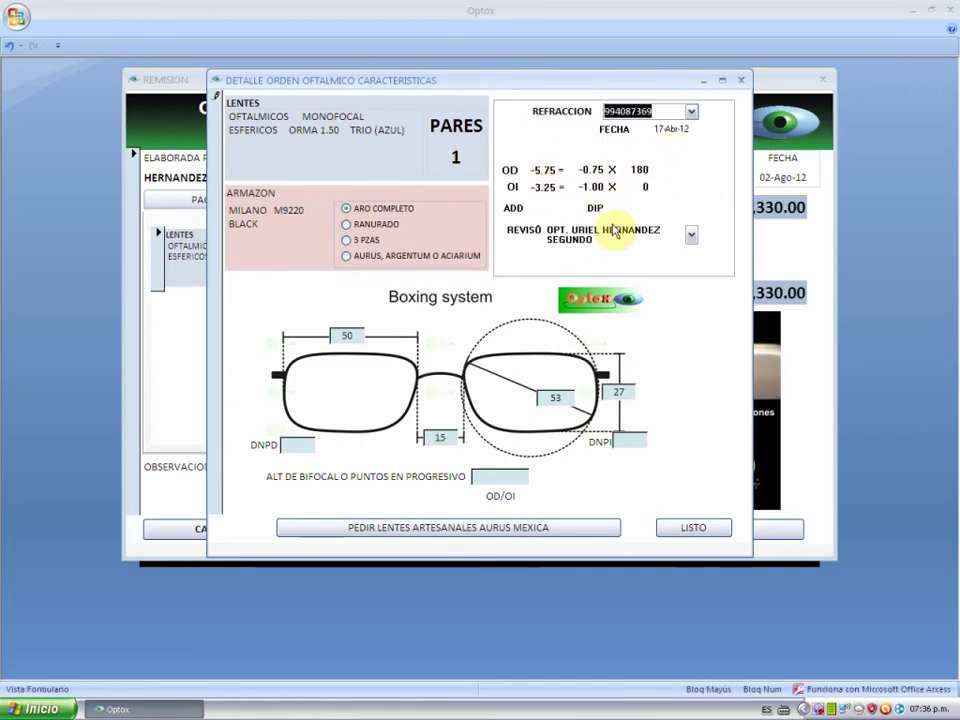
left_click(682, 526)
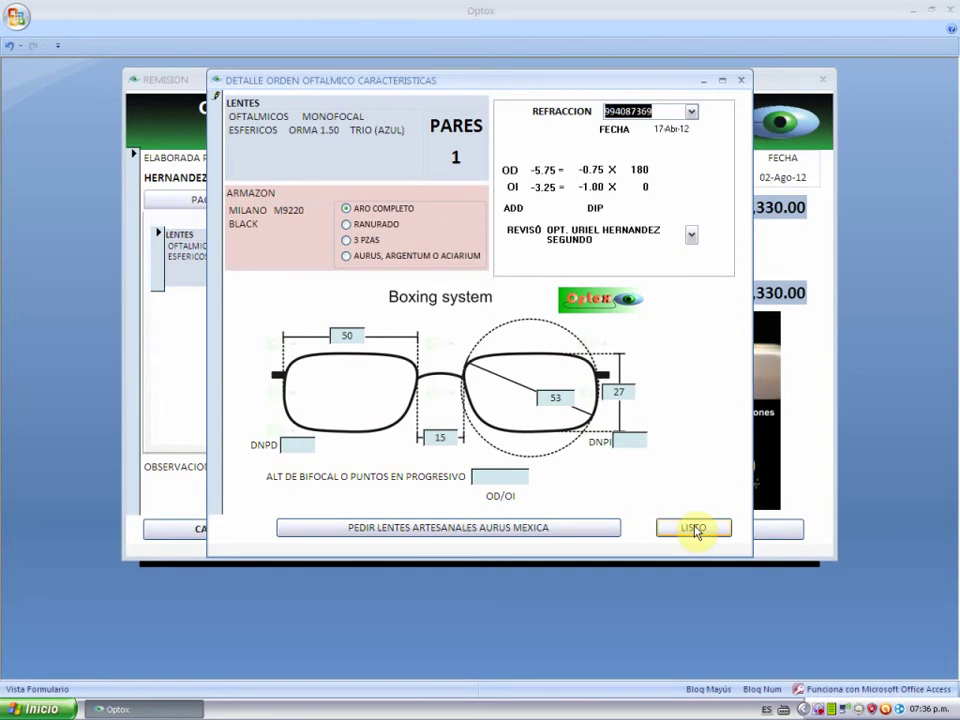
left_click(695, 529)
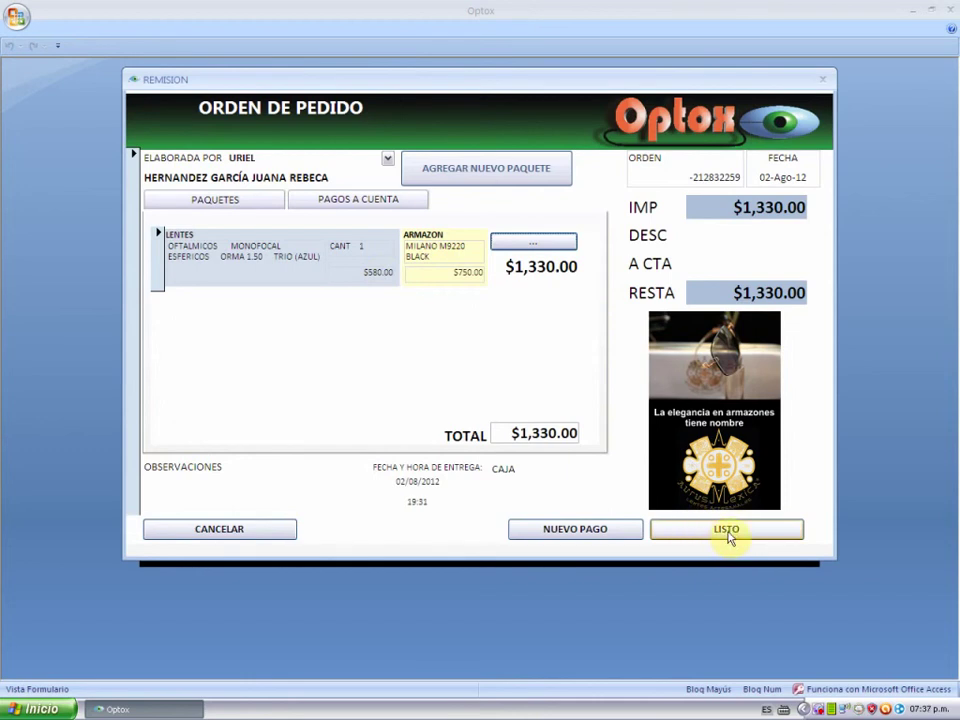
- Finish the order's packages and set its delivery date to 09/08/2012, delivery time to 16:00 and CAJA to 01
left_click(728, 533)
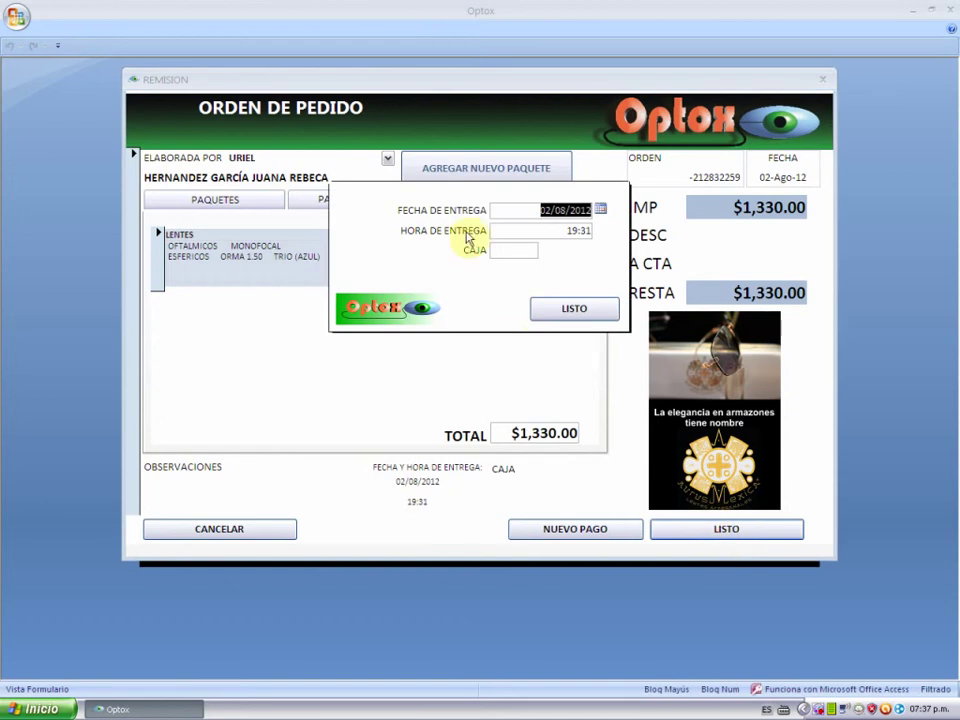
left_click(600, 210)
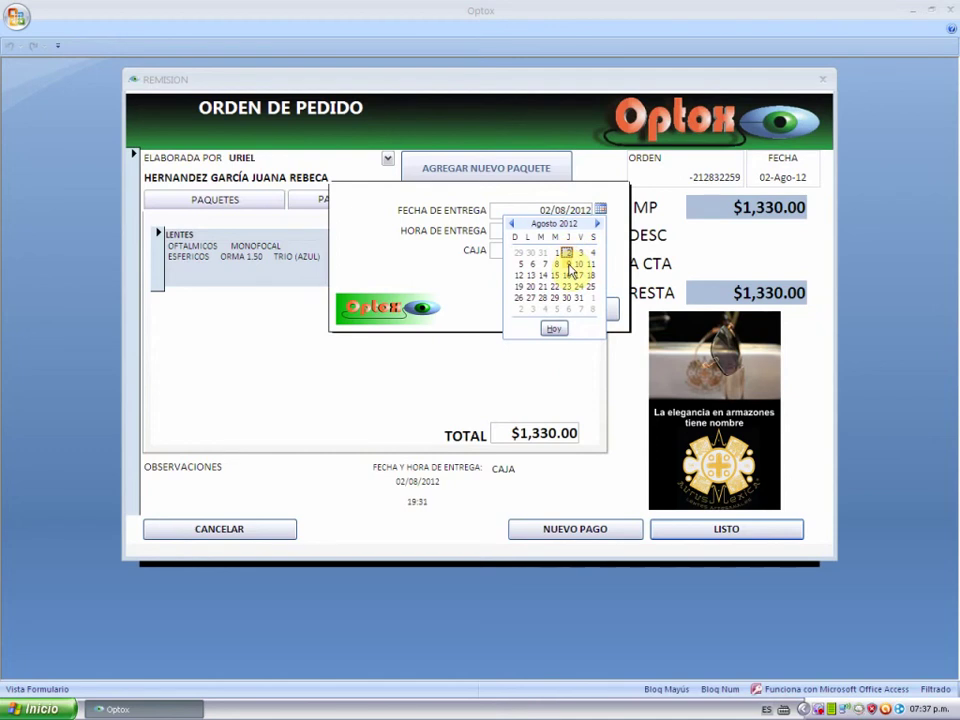
left_click(569, 266)
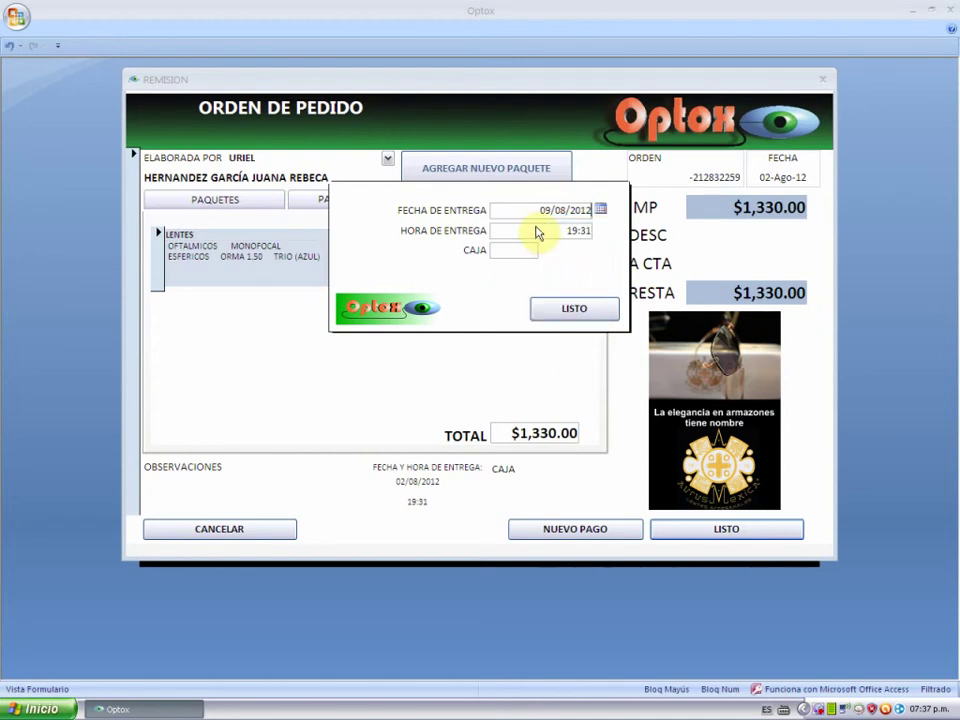
left_click(537, 231)
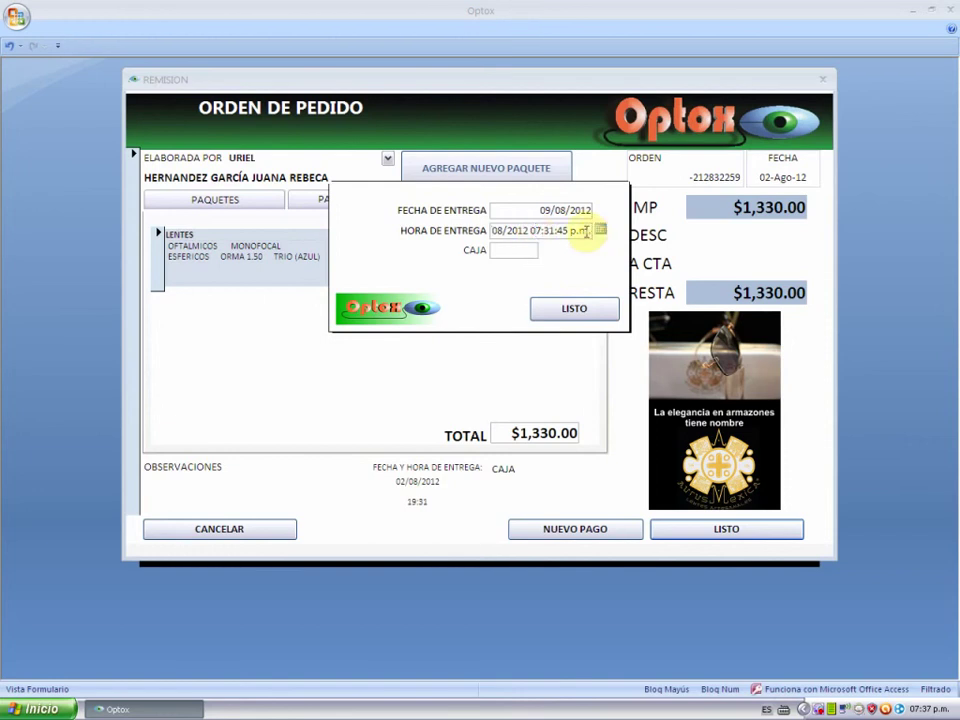
left_click_drag(579, 231, 406, 232)
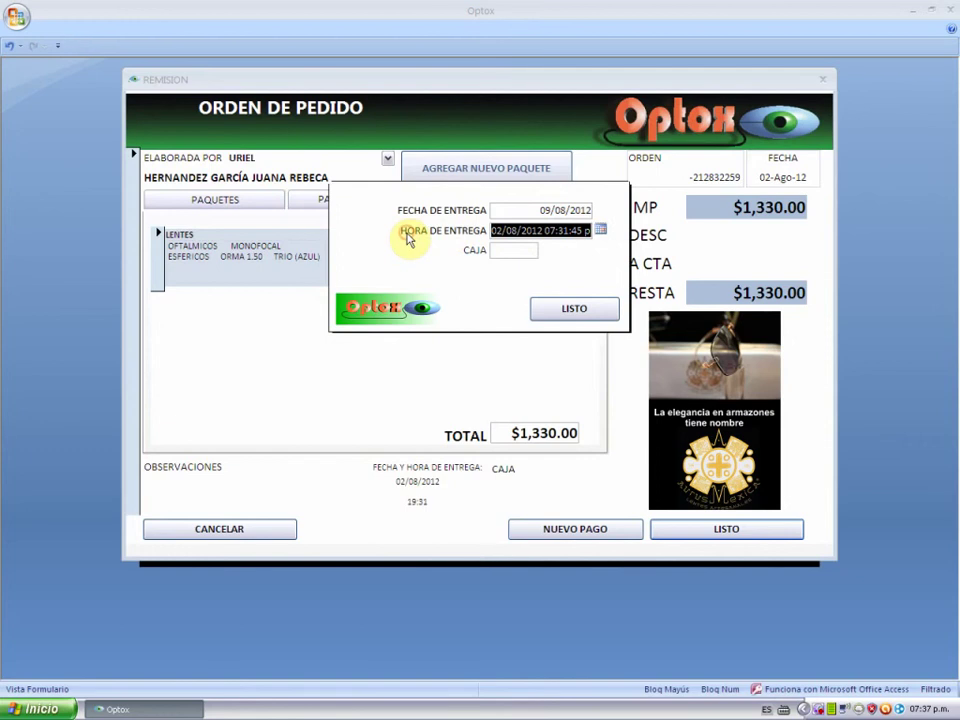
type("16.00")
key("Tab")
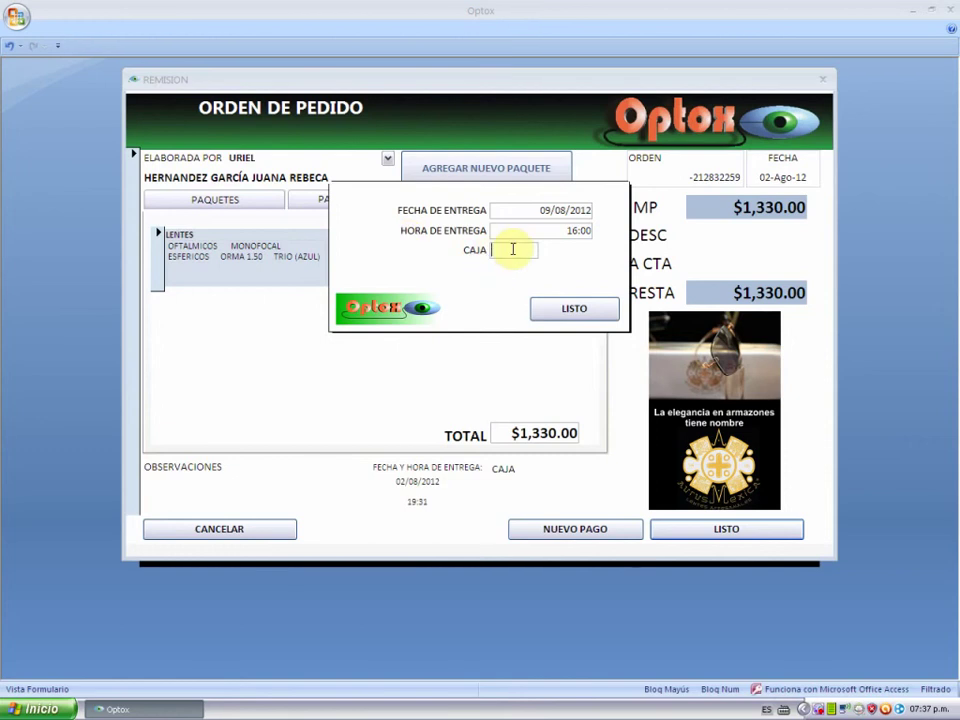
type("01")
left_click(574, 306)
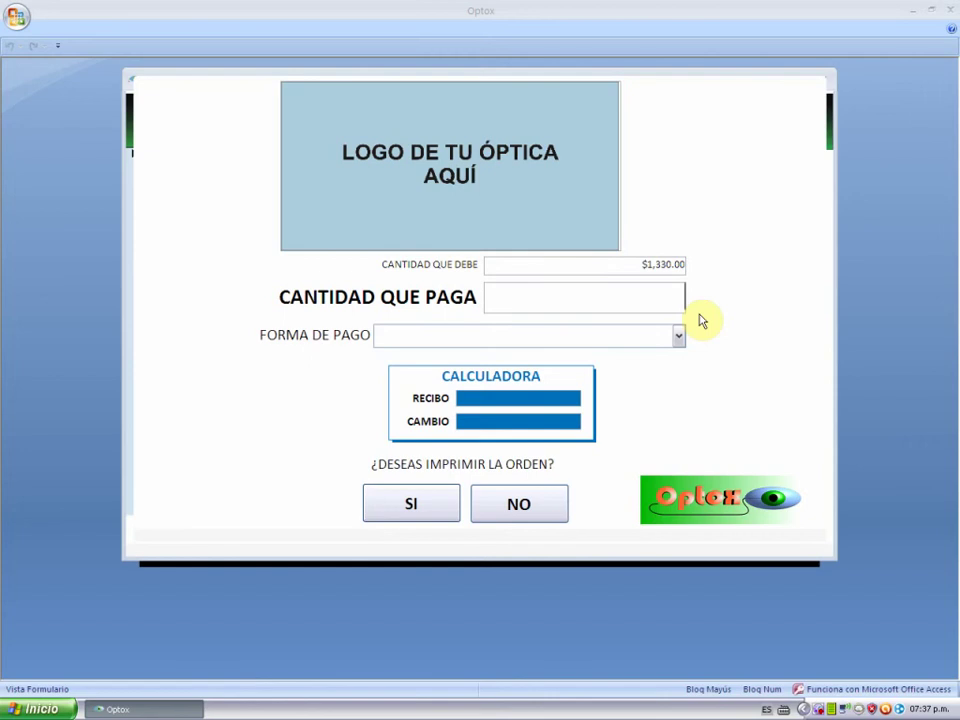
- Enter an account payment of $550 in EFECTIVO, with $600 as the amount received
type("550")
key("Return")
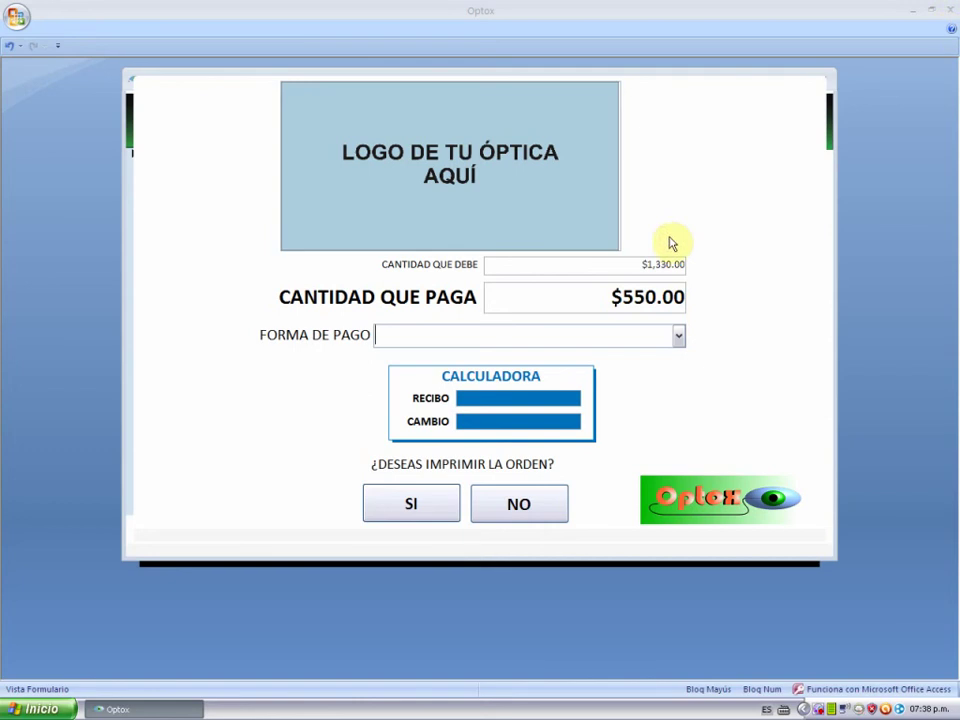
left_click(679, 336)
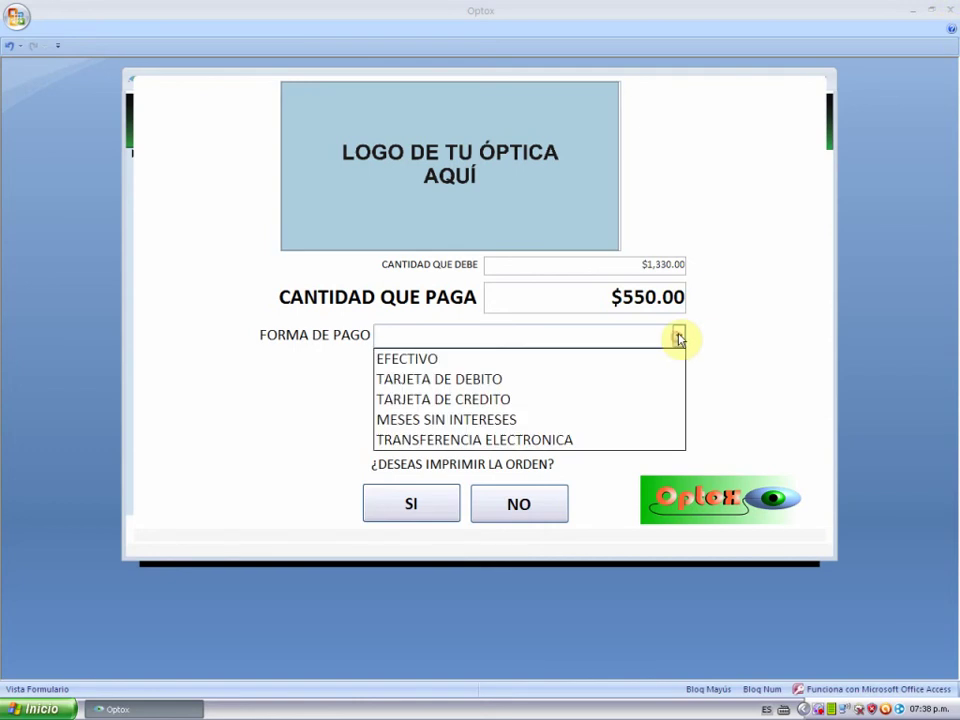
left_click(399, 361)
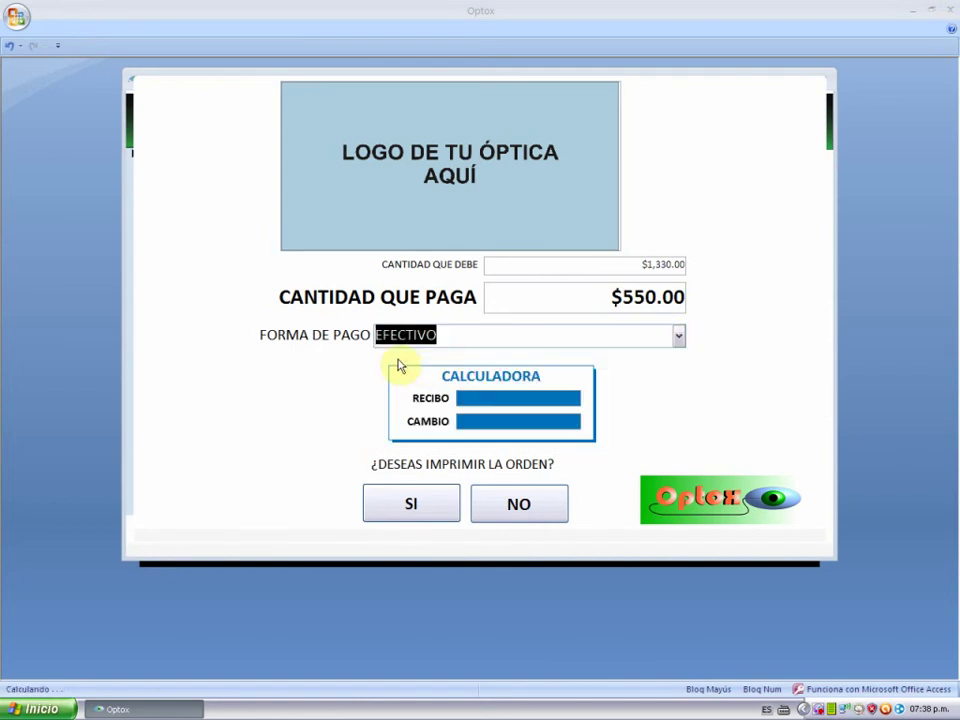
key("Tab")
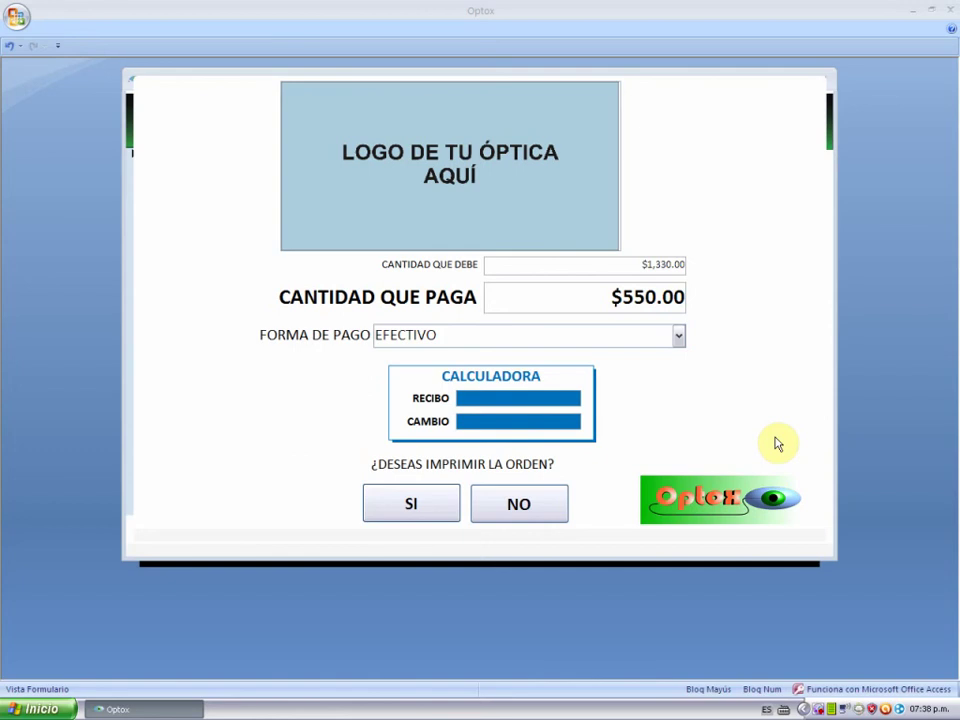
type("600")
key("Tab")
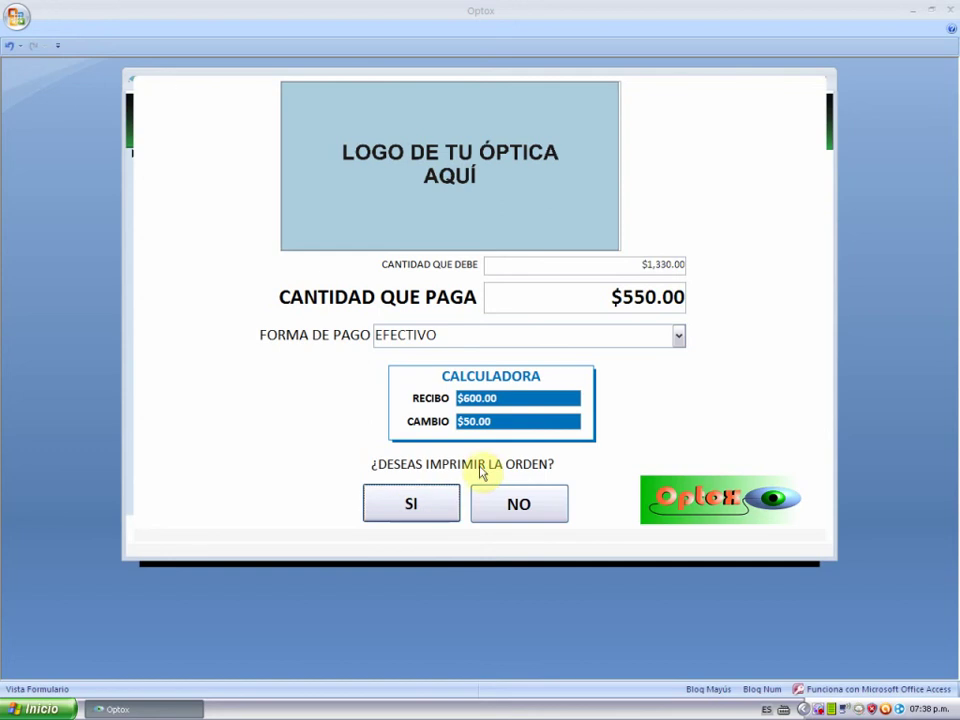
- Print the order to Send To OneNote 2007, review the printed page and close OneNote
left_click(414, 505)
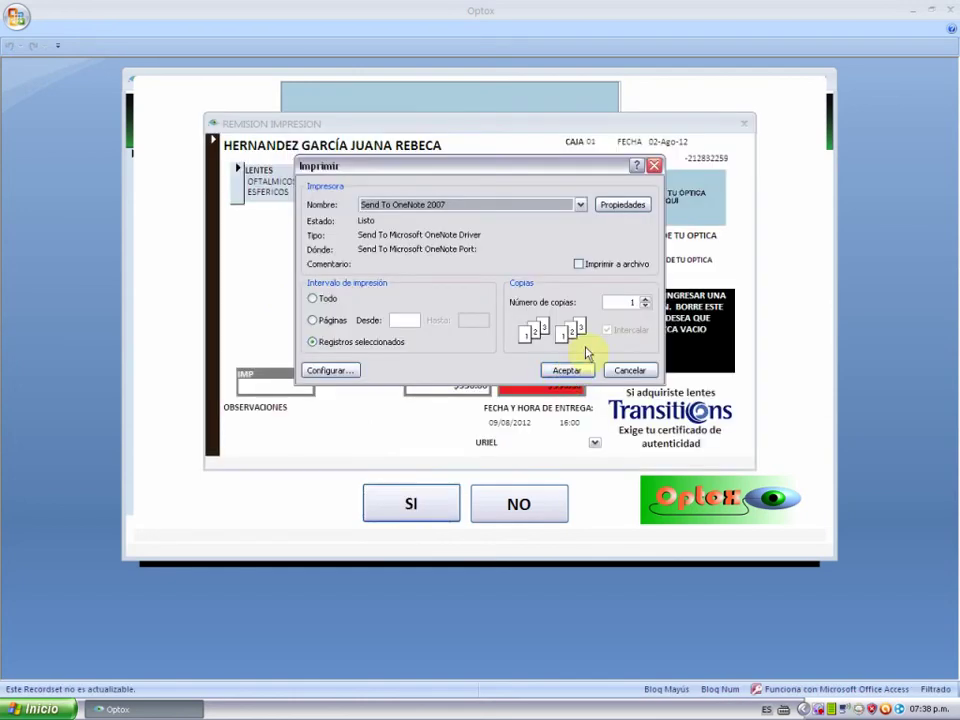
left_click(562, 369)
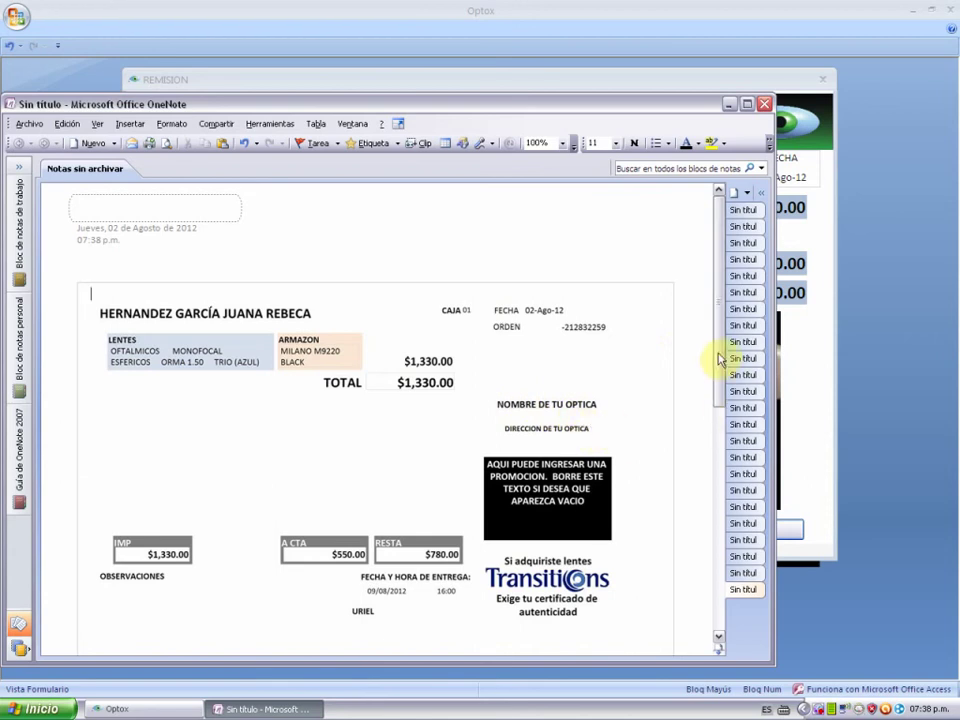
left_click_drag(720, 355, 718, 375)
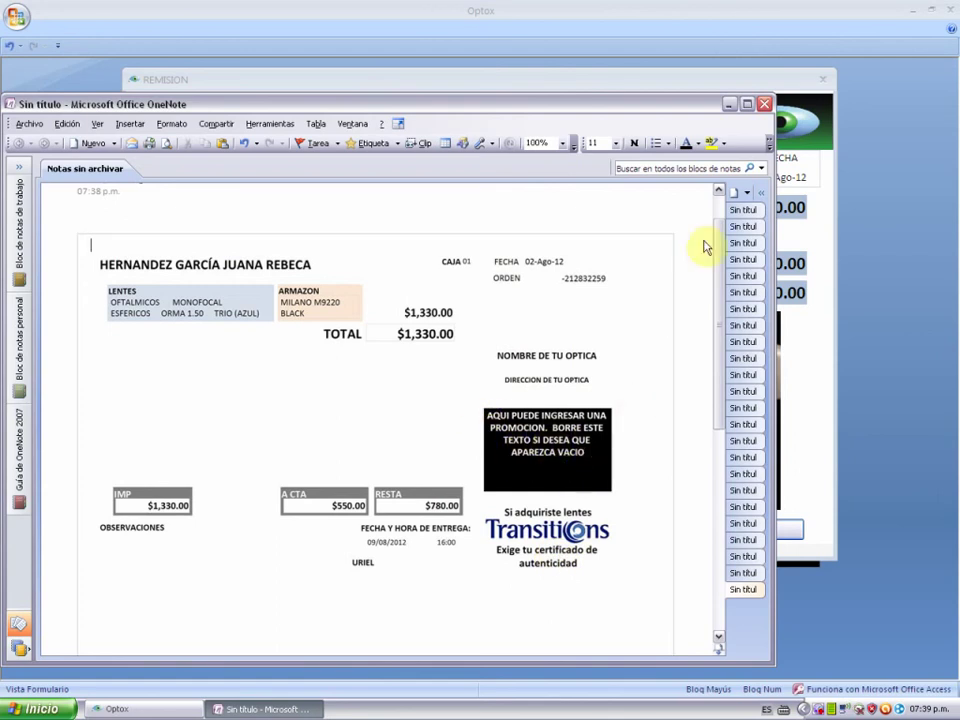
scroll(718, 227, "up", 1)
scroll(718, 227, "up", 2)
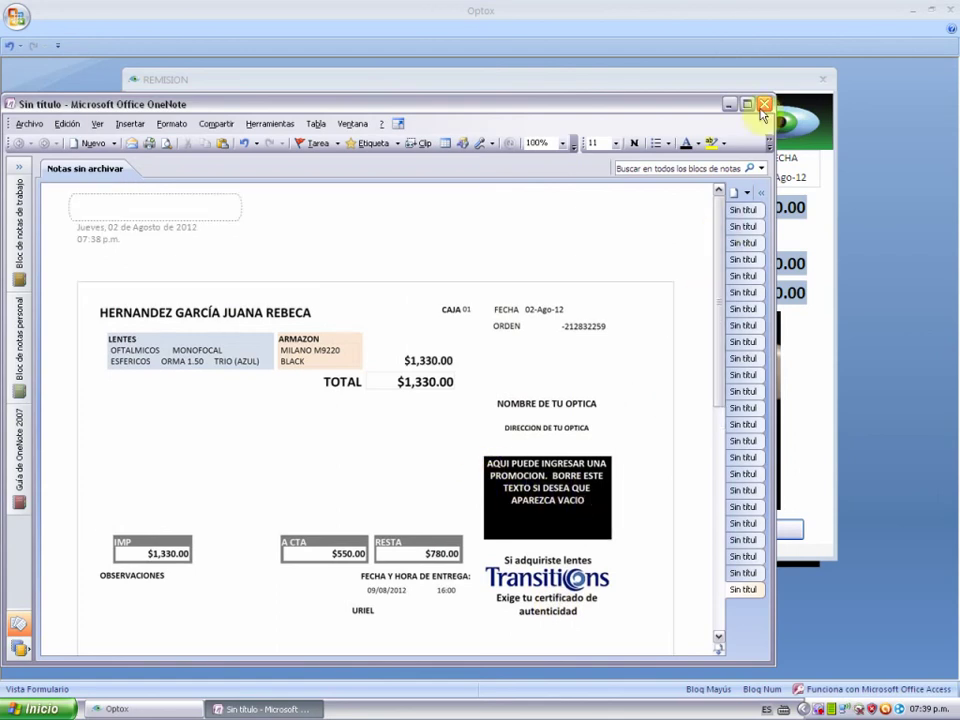
left_click(765, 104)
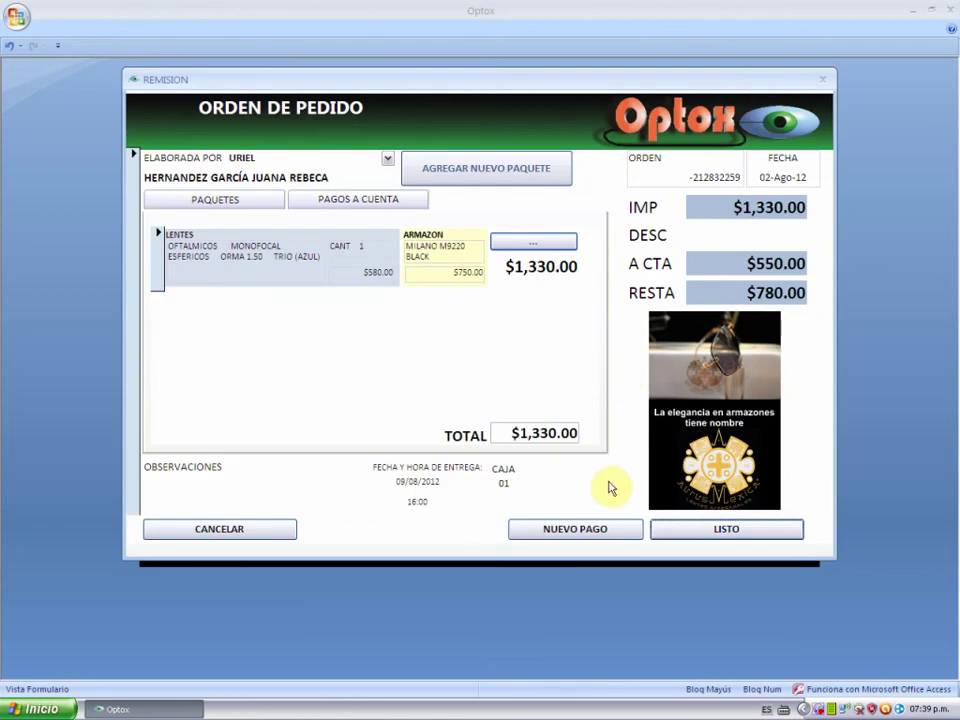
- Finish the order and reopen the 02-Ago-12 order from the patient's clinical record
left_click(743, 535)
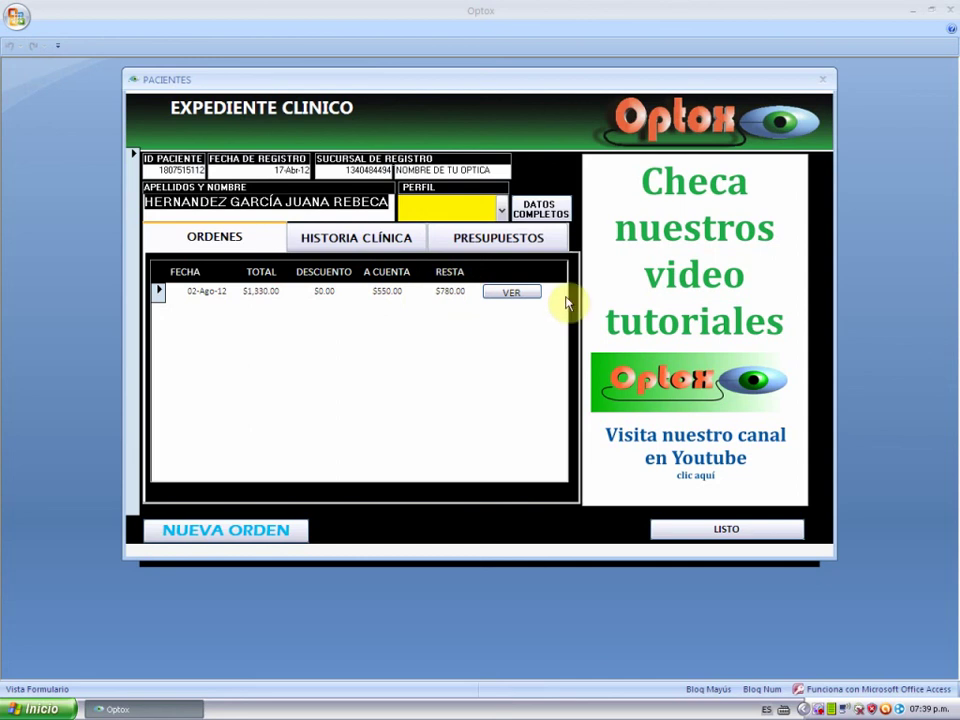
left_click(512, 293)
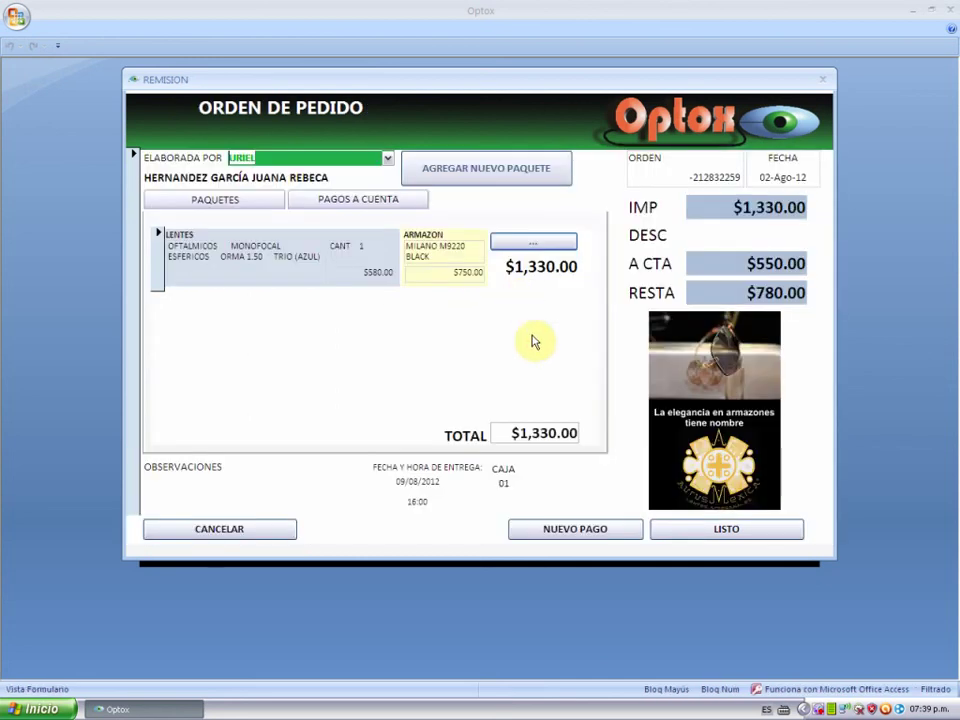
- Try to add a new package to the closed order and to edit its lens description, quantity and price
left_click(484, 178)
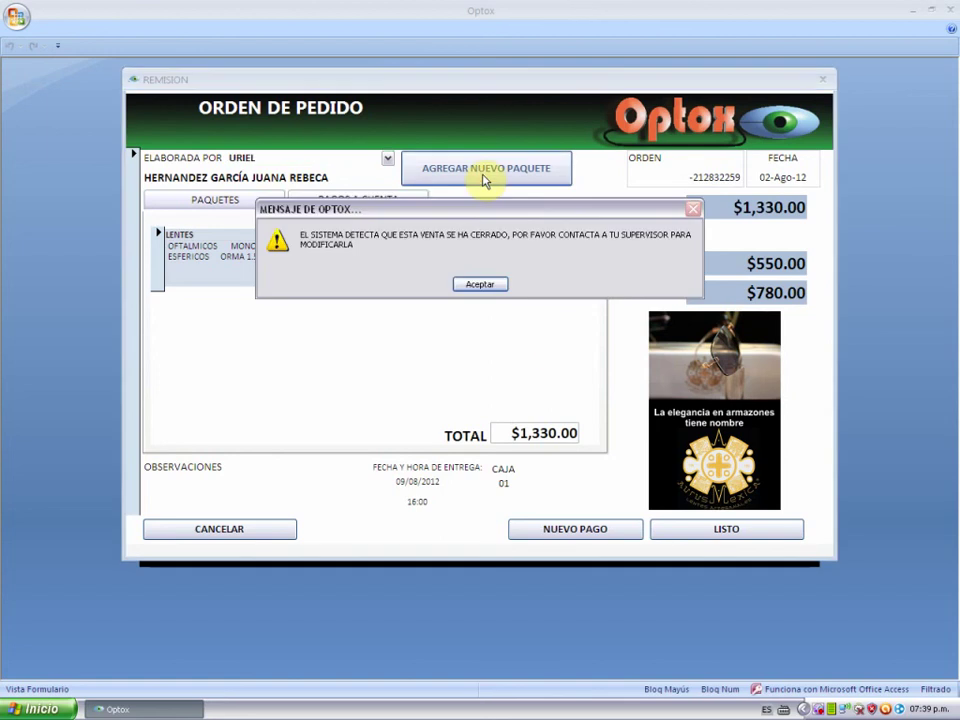
left_click(480, 286)
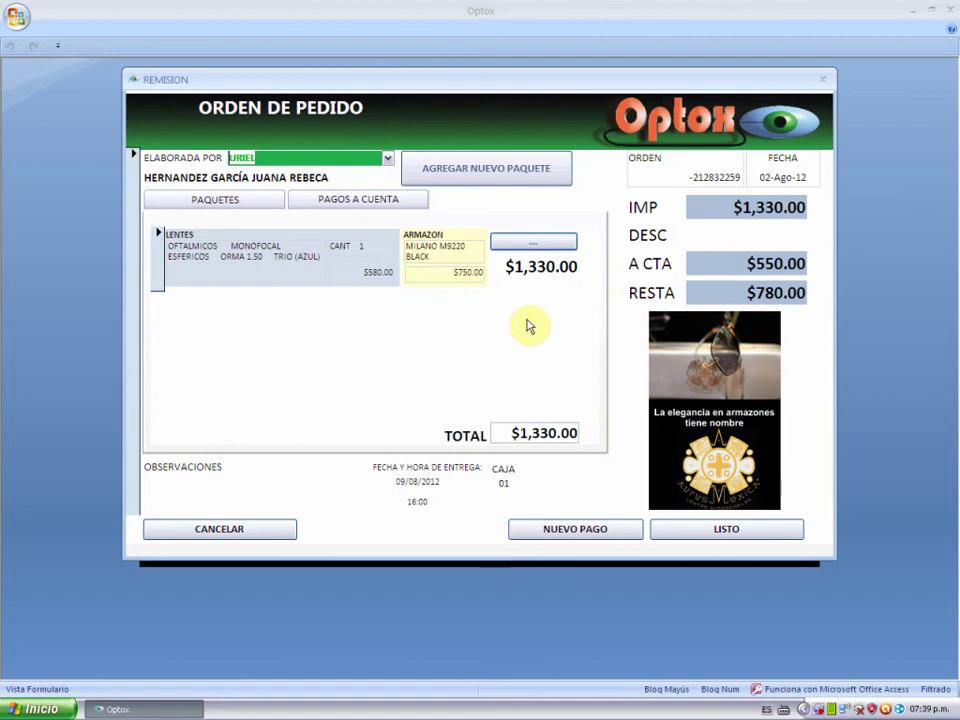
double_click(309, 257)
double_click(366, 245)
double_click(366, 272)
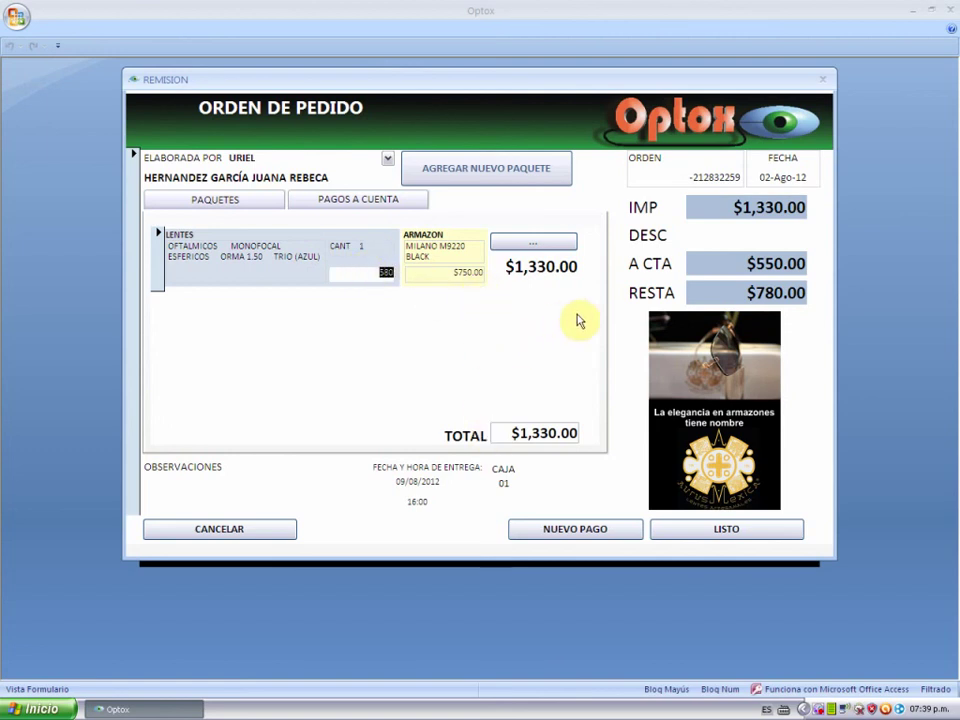
- Show the order's account payments and record a new $200 payment in EFECTIVO with $200 received, without printing the order
left_click(365, 204)
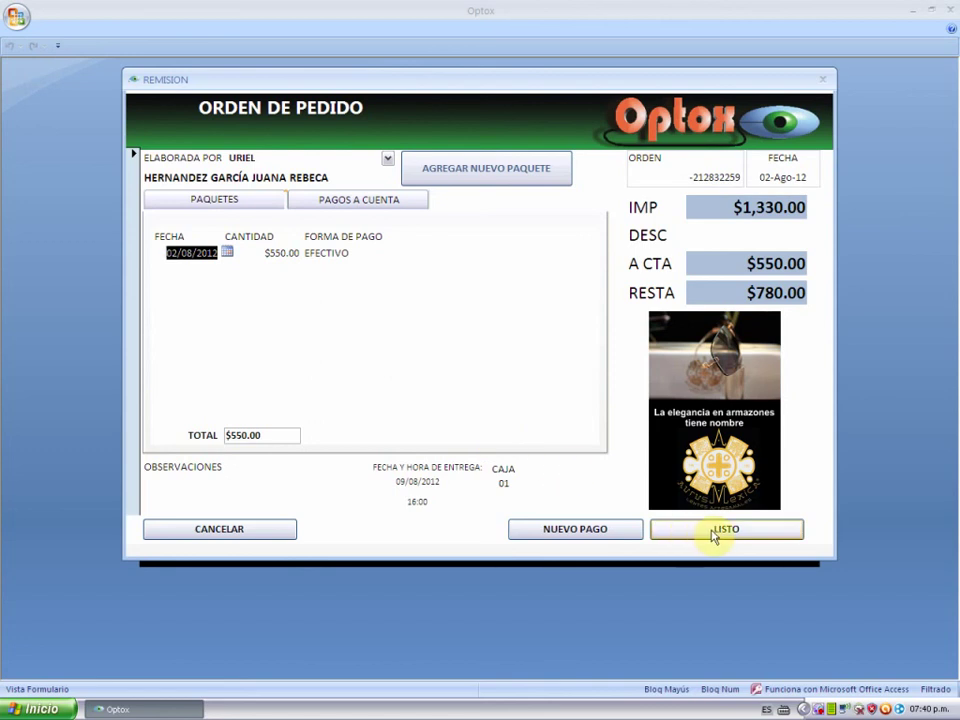
left_click(572, 530)
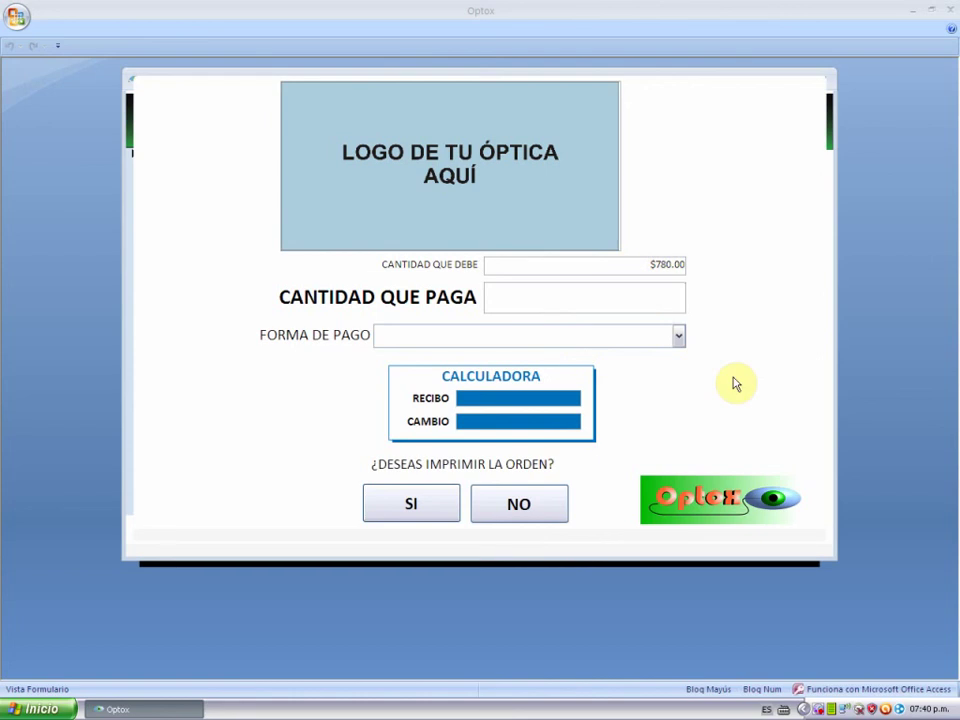
type("200")
key("Return")
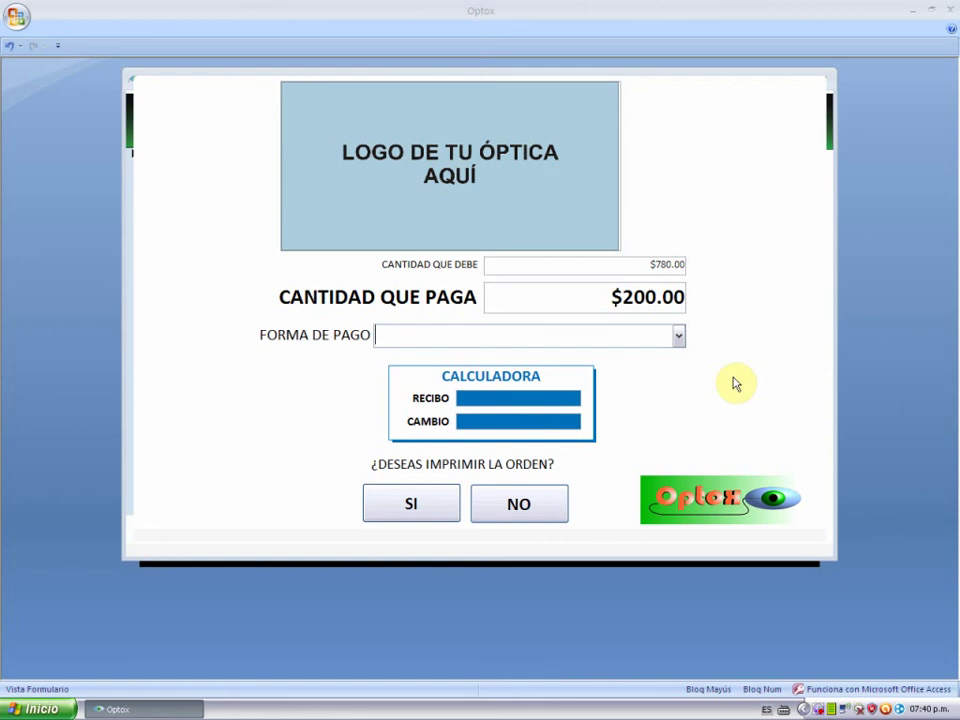
type("EFECTIVO")
key("Return")
key("Return")
key("Tab")
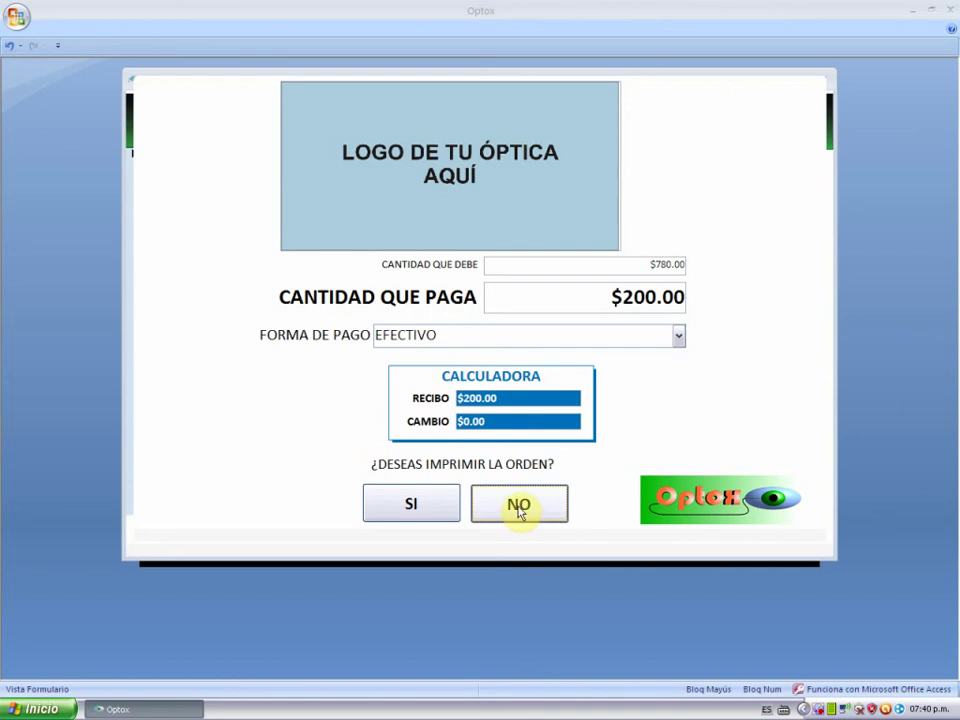
left_click(519, 506)
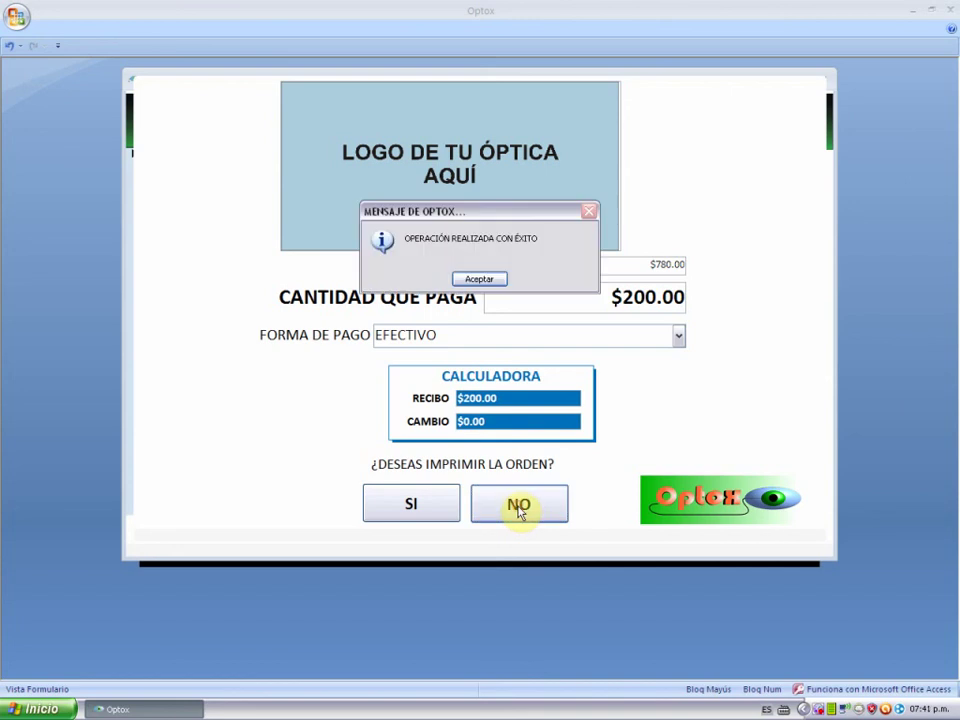
left_click(480, 279)
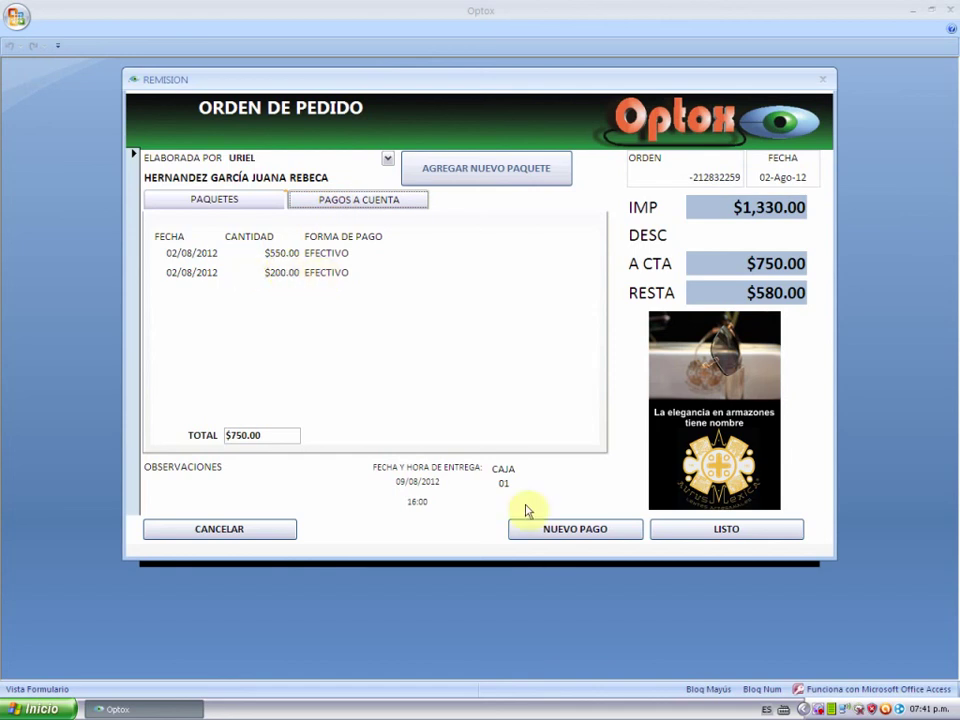
- Finish the order and close the patient's clinical record
left_click(723, 535)
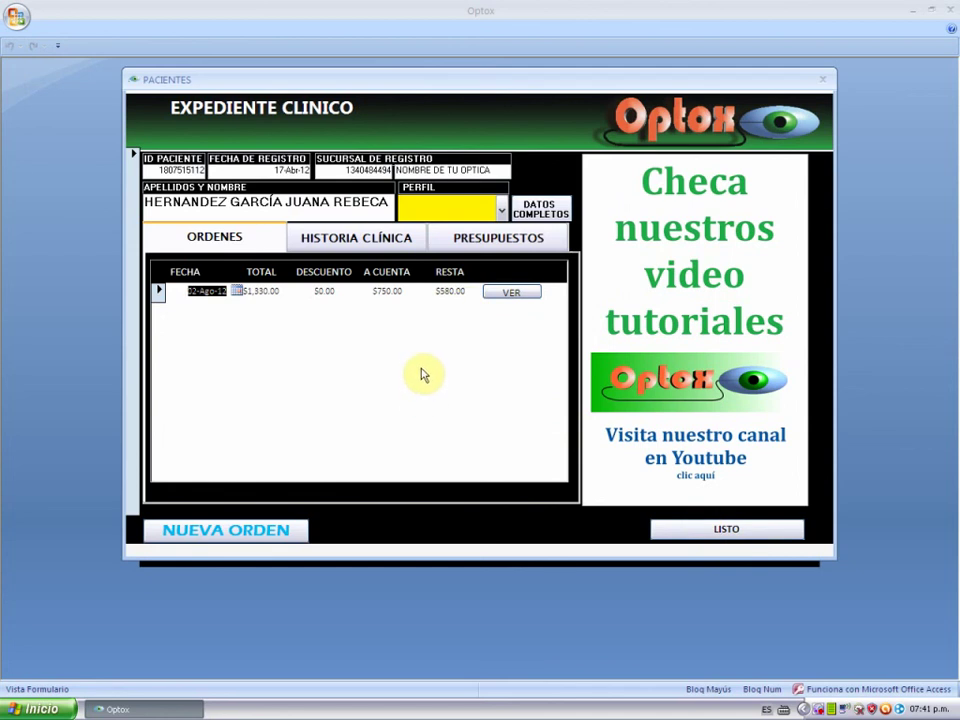
left_click(728, 528)
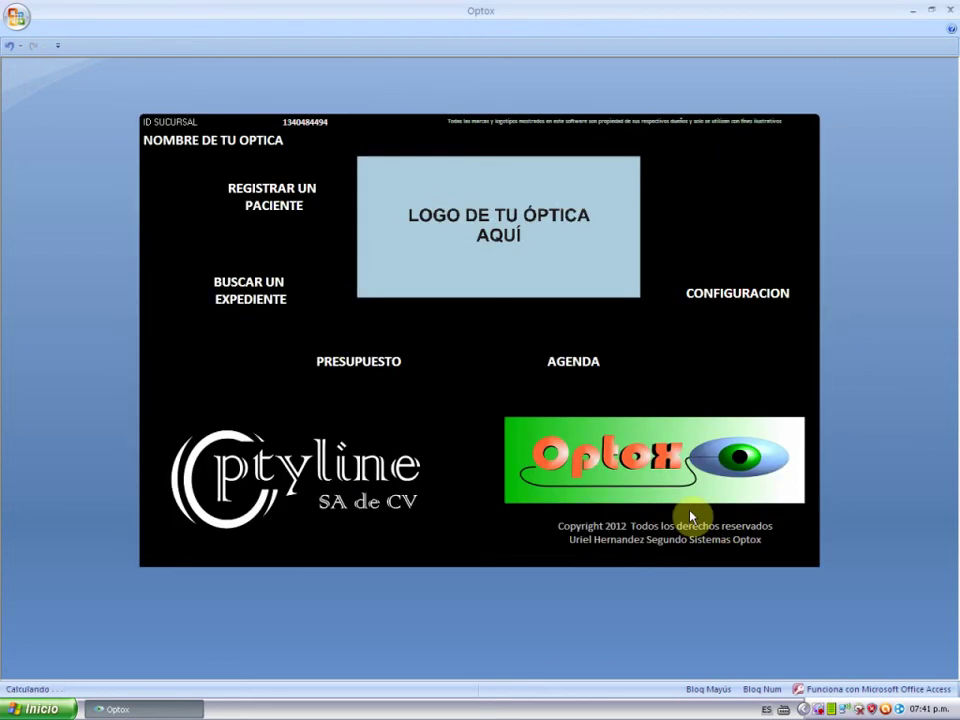